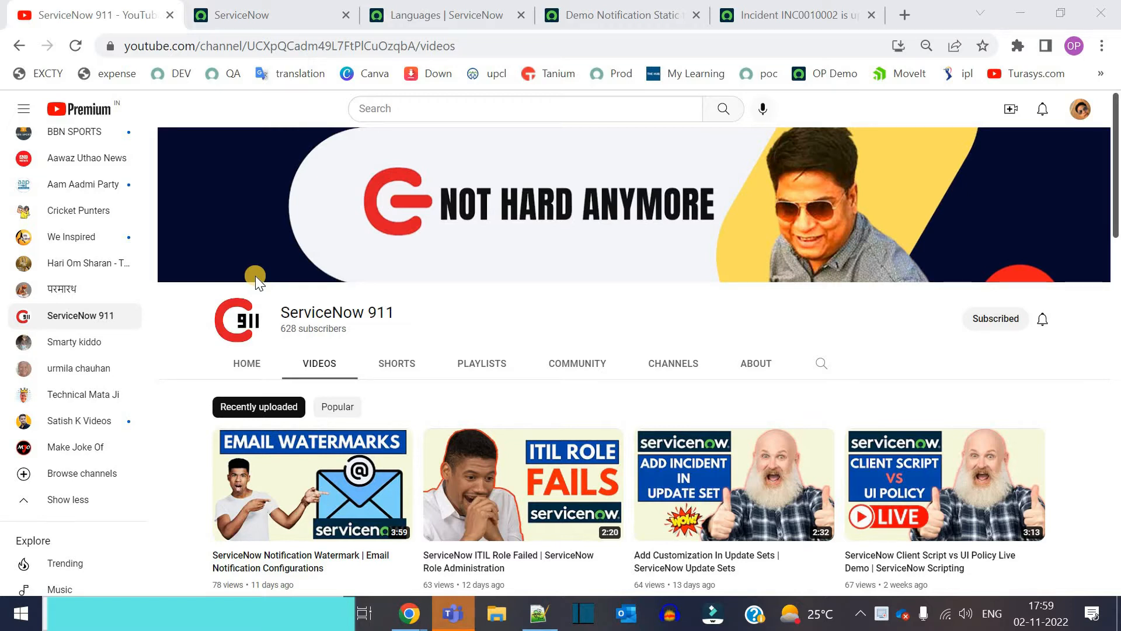
View the Demo Notification Static translation record and check the language of each translated content entry on the incident update email.
{"action": "left_click", "coordinate": [608, 13]}
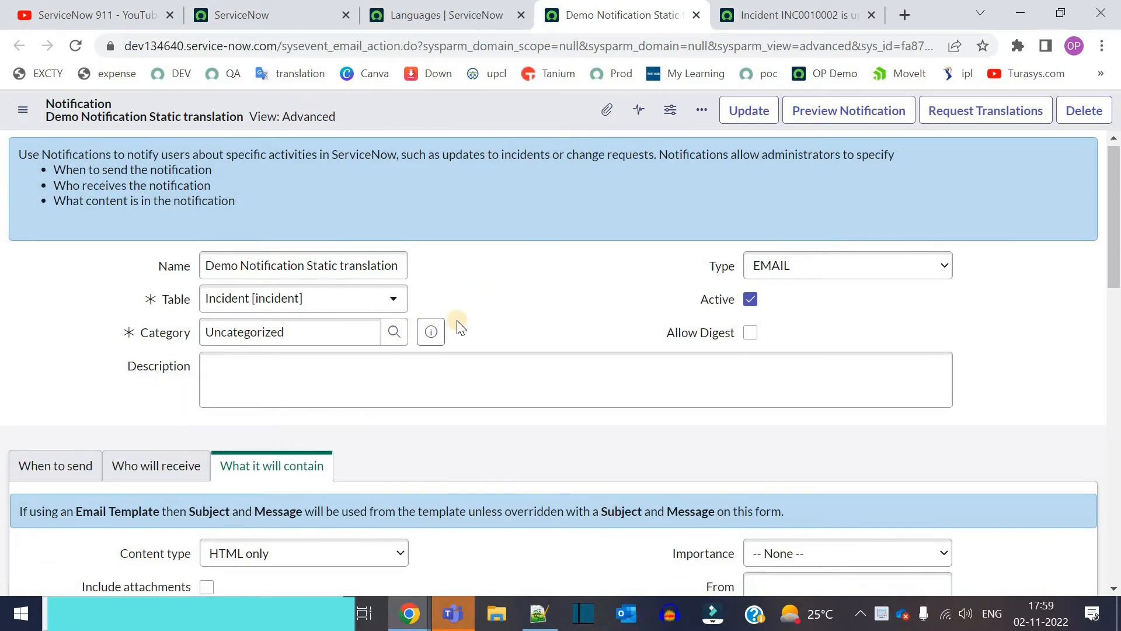
{"action": "scroll", "coordinate": [457, 322], "scroll_direction": "down", "scroll_amount": 12}
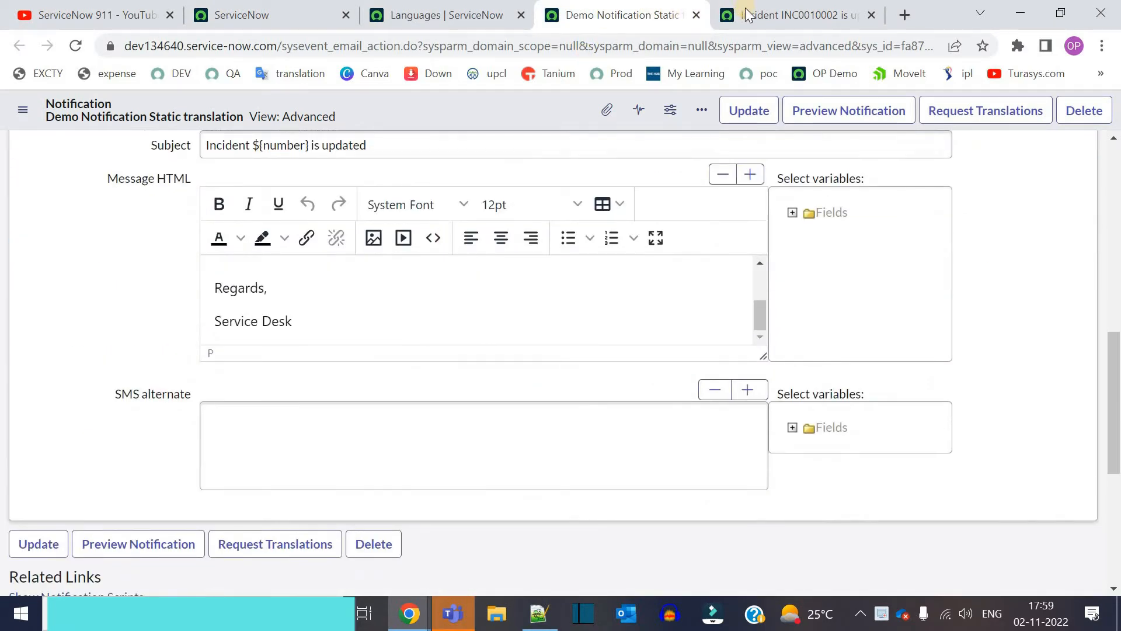
{"action": "left_click", "coordinate": [751, 15]}
{"action": "double_click", "coordinate": [290, 449]}
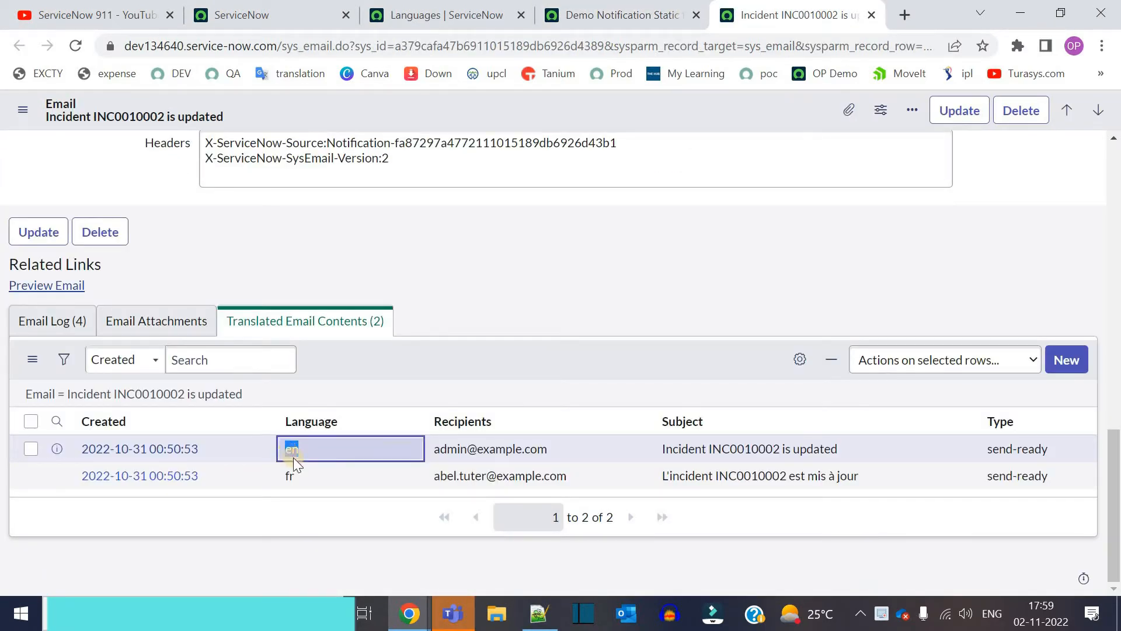
{"action": "double_click", "coordinate": [291, 475]}
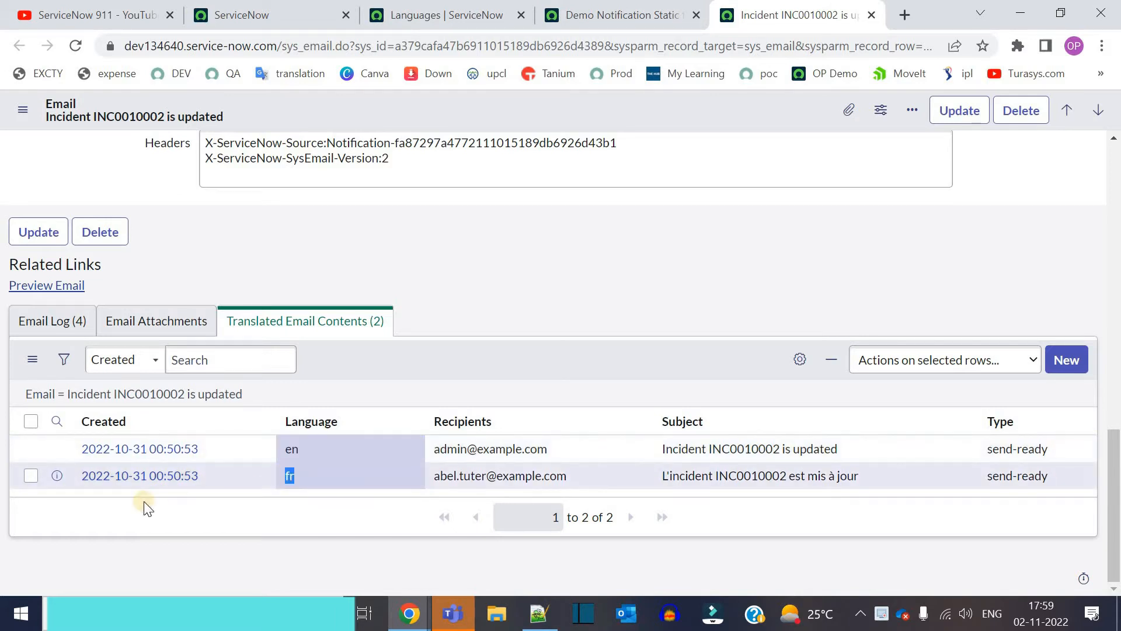
Open the French translated content record of the incident update email, preview its message, and close the preview.
{"action": "left_click", "coordinate": [58, 476]}
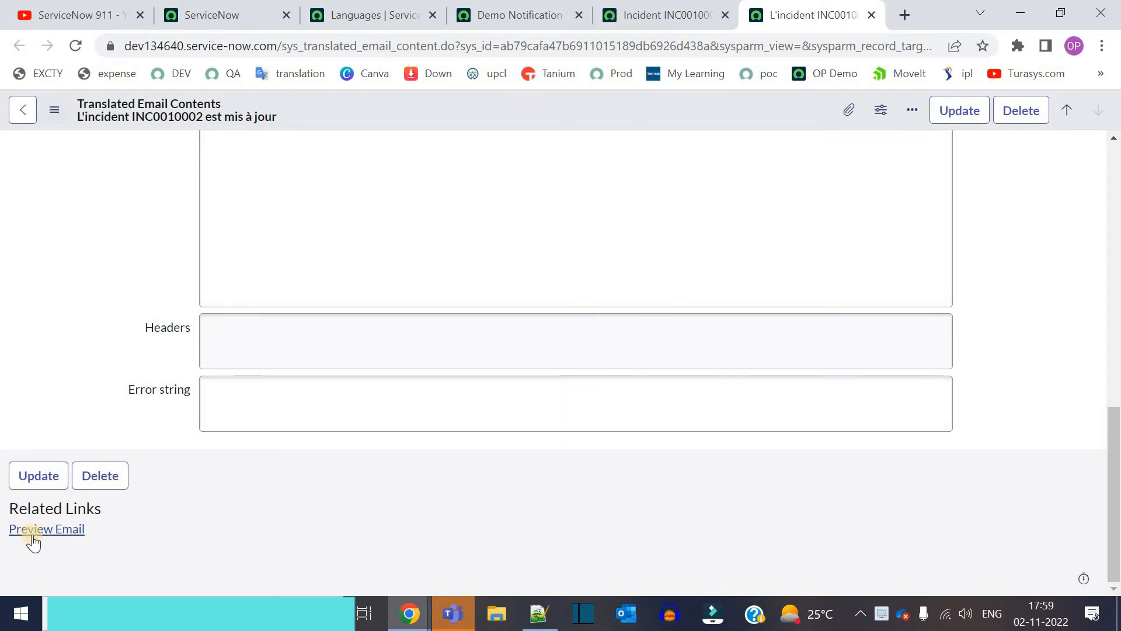
{"action": "left_click", "coordinate": [34, 532]}
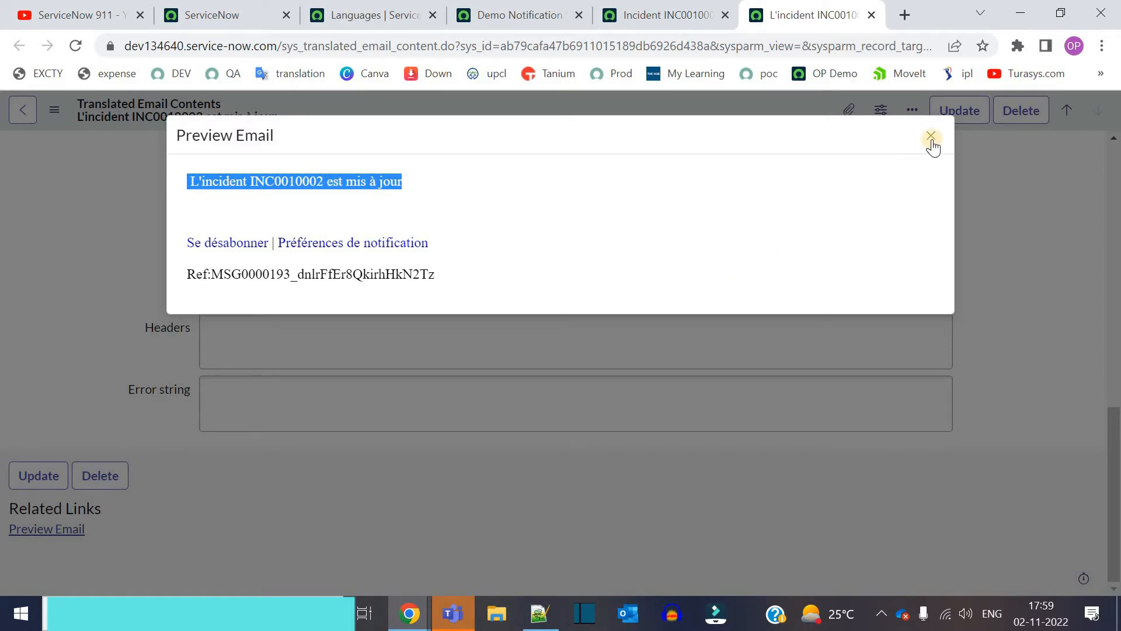
{"action": "left_click", "coordinate": [1005, 210]}
{"action": "left_click", "coordinate": [611, 245]}
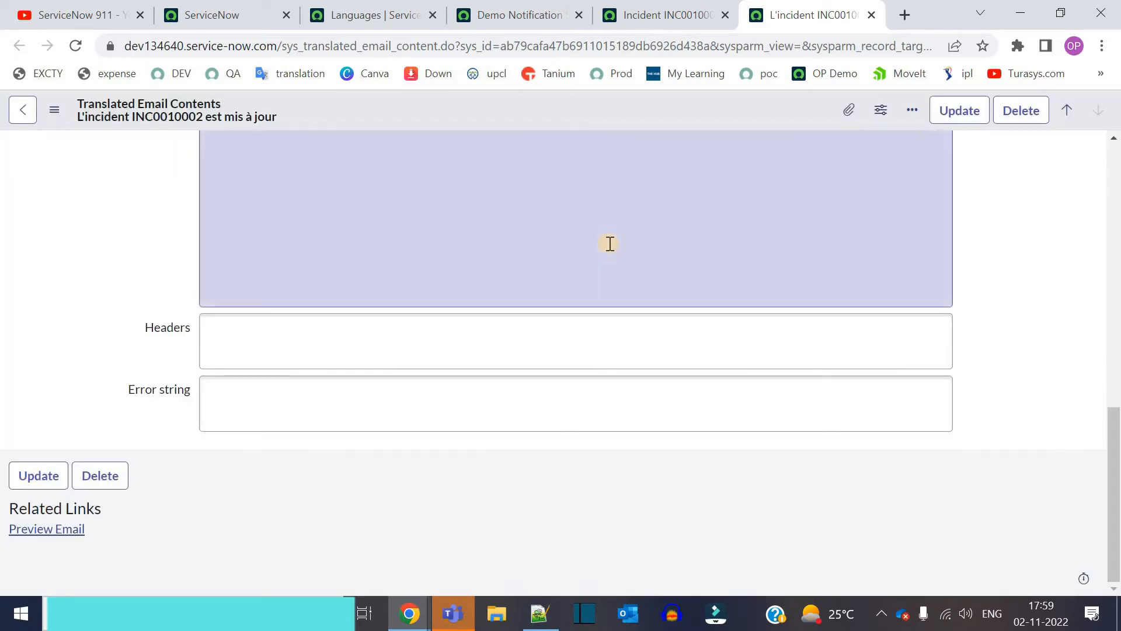
{"action": "scroll", "coordinate": [610, 238], "scroll_direction": "up", "scroll_amount": 10}
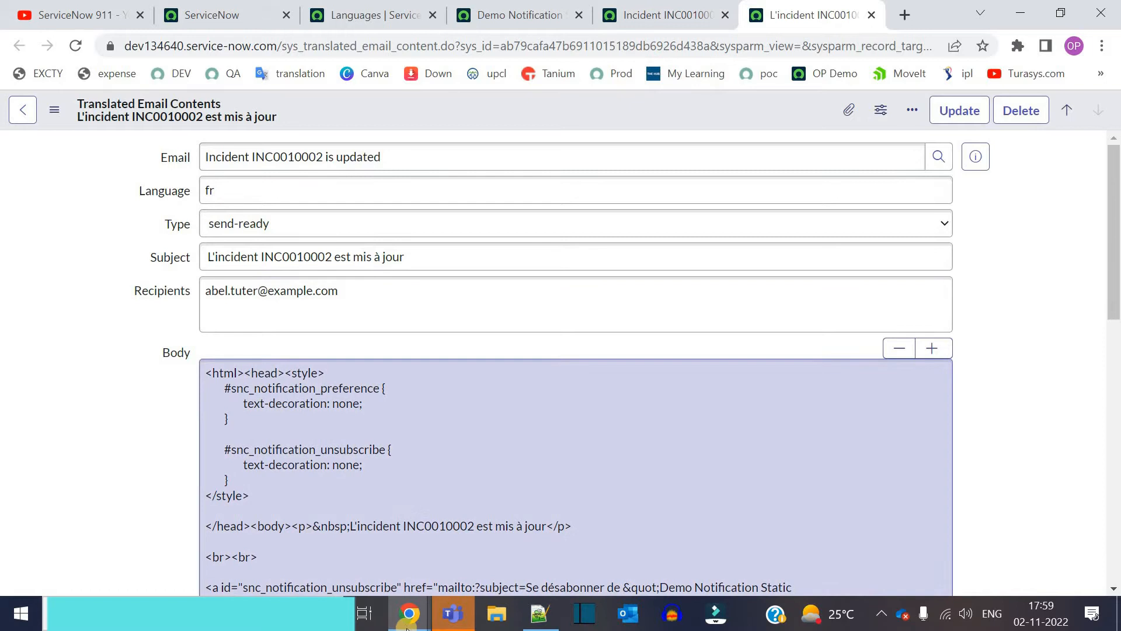
Switch to the article on configuring static notification translations and read which plugins Step 1 says to install.
{"action": "mouse_move", "coordinate": [407, 625]}
{"action": "left_click", "coordinate": [476, 563]}
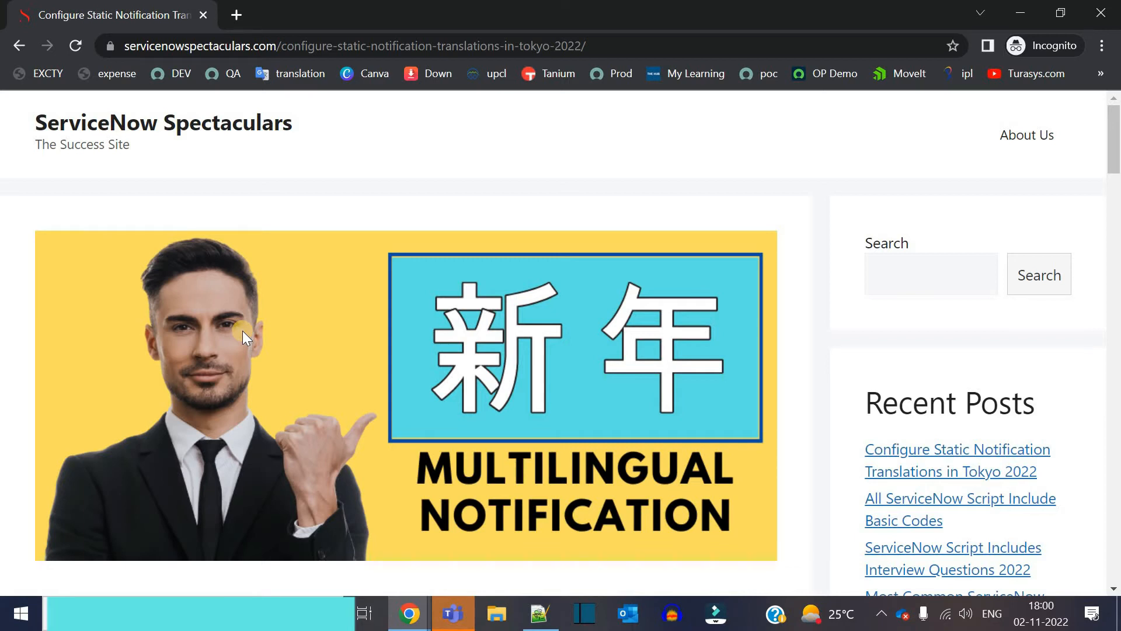
{"action": "scroll", "coordinate": [243, 330], "scroll_direction": "down", "scroll_amount": 10}
{"action": "triple_click", "coordinate": [109, 276]}
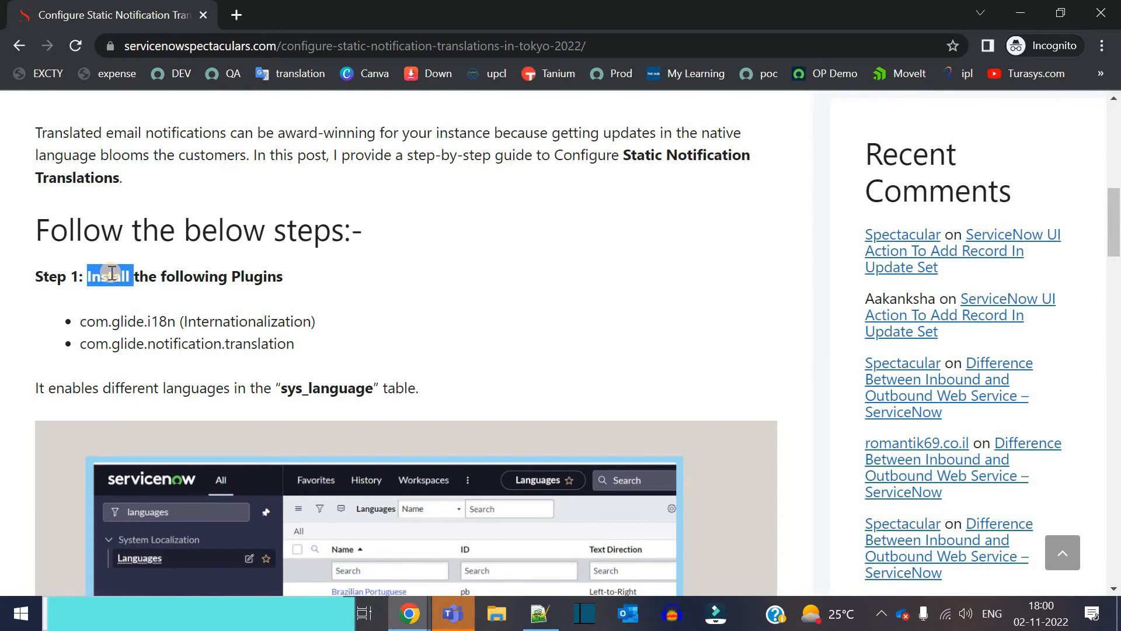
{"action": "left_click_drag", "start_coordinate": [84, 322], "coordinate": [272, 327]}
{"action": "double_click", "coordinate": [276, 324]}
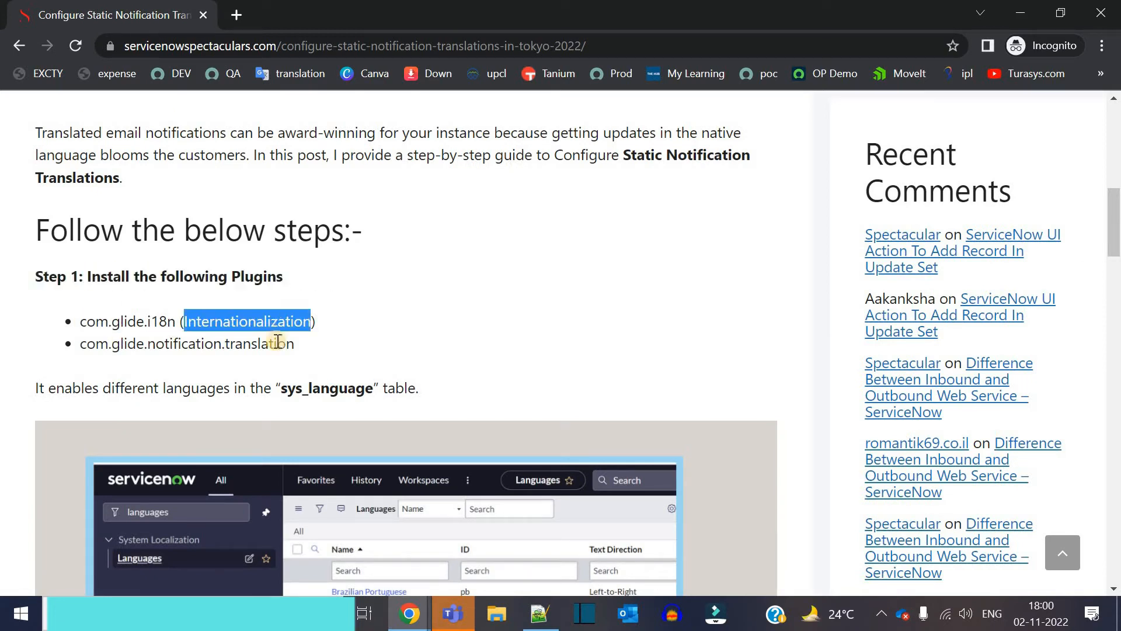
{"action": "double_click", "coordinate": [216, 350]}
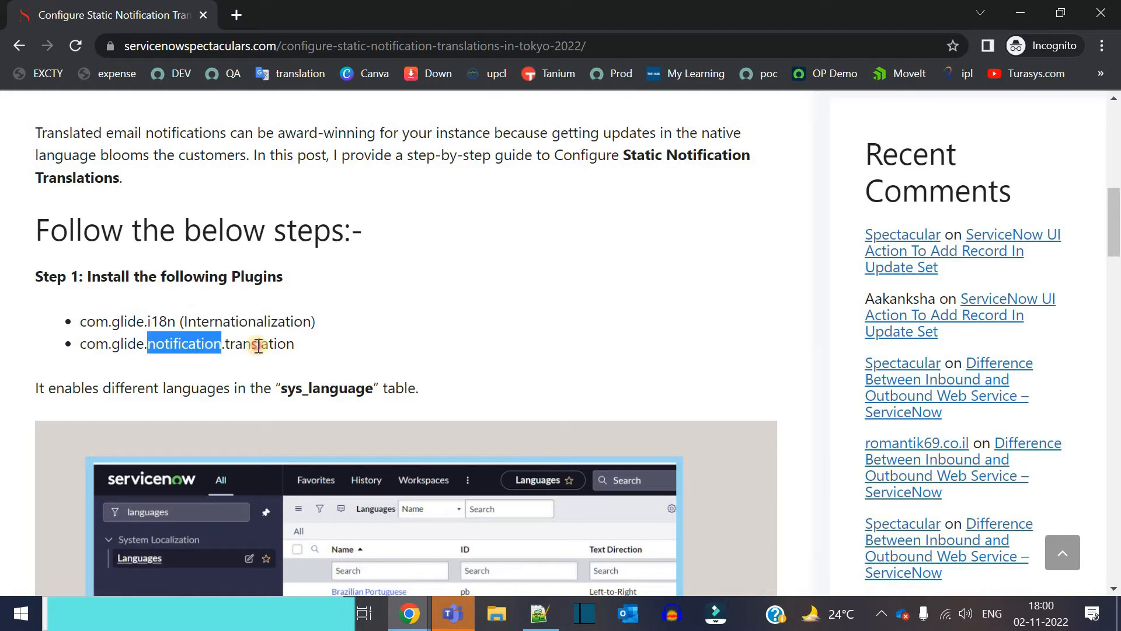
{"action": "double_click", "coordinate": [258, 345]}
{"action": "left_click", "coordinate": [249, 334]}
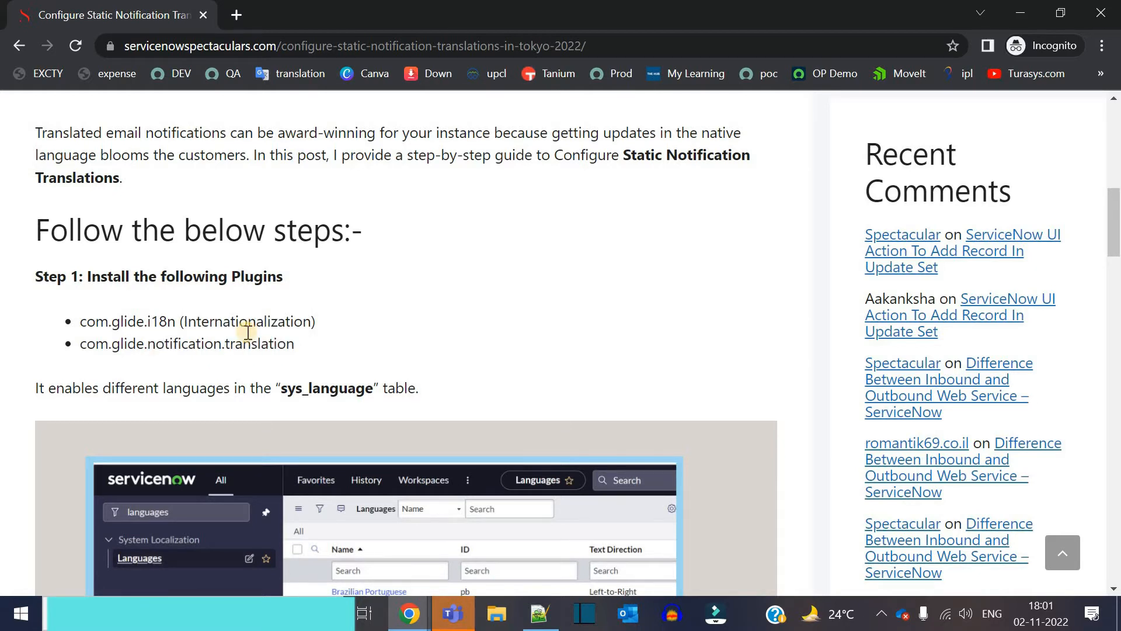
Switch back to ServiceNow and examine the Languages list for the available languages and their total.
{"action": "scroll", "coordinate": [350, 368], "scroll_direction": "down", "scroll_amount": 4}
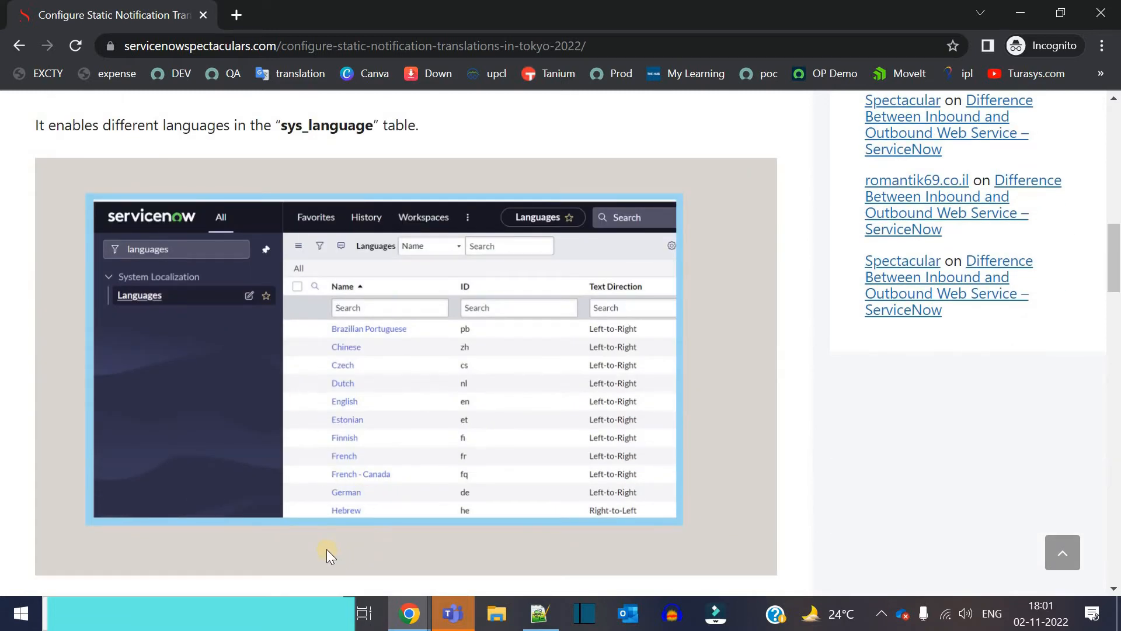
{"action": "key", "text": "alt+Tab"}
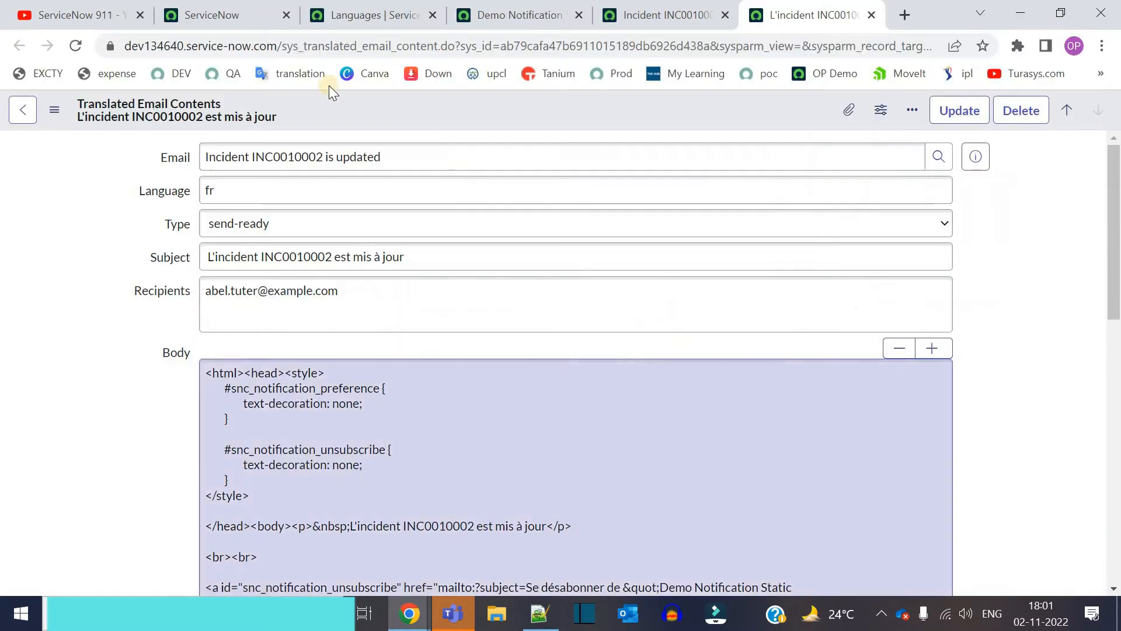
{"action": "left_click", "coordinate": [329, 22]}
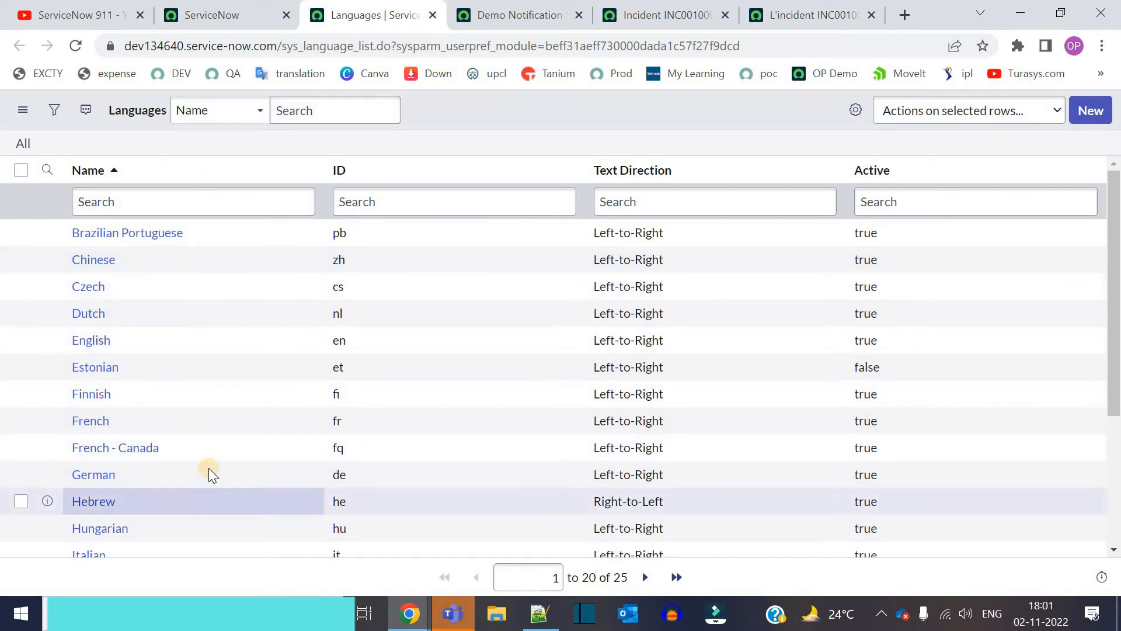
{"action": "scroll", "coordinate": [210, 460], "scroll_direction": "down", "scroll_amount": 3}
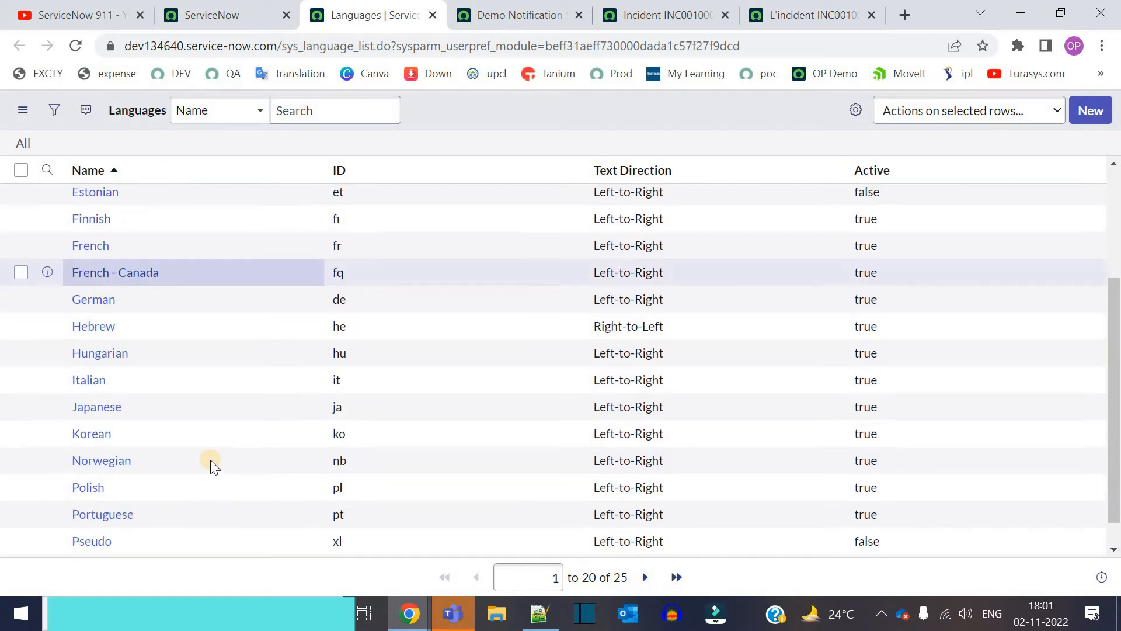
{"action": "scroll", "coordinate": [410, 376], "scroll_direction": "up", "scroll_amount": 3}
{"action": "scroll", "coordinate": [410, 376], "scroll_direction": "down", "scroll_amount": 3}
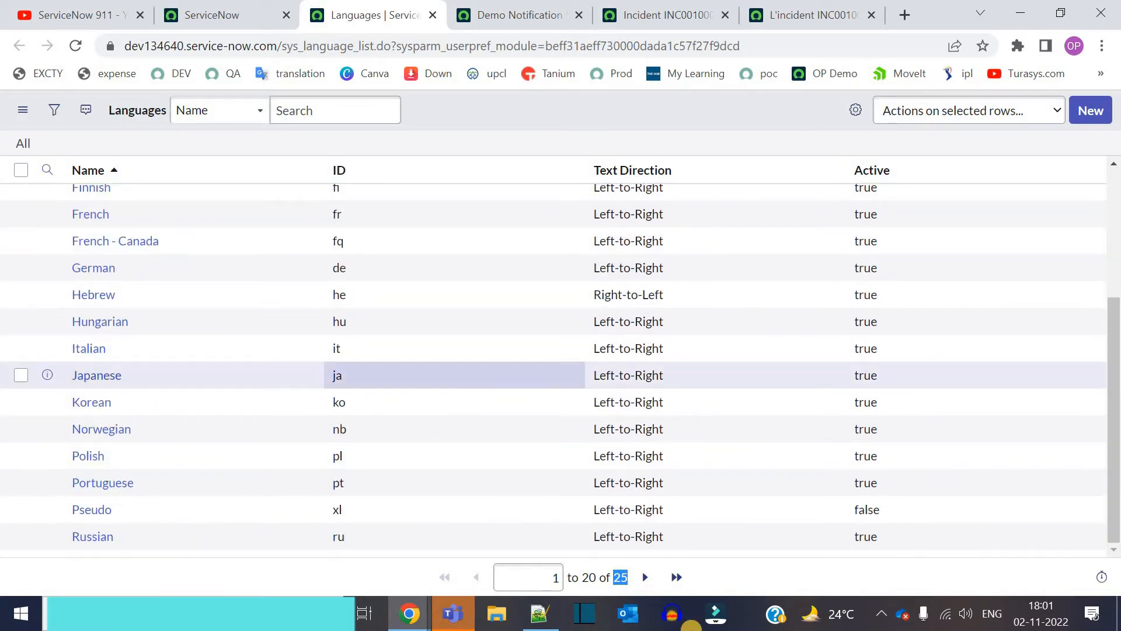
{"action": "left_click", "coordinate": [620, 575]}
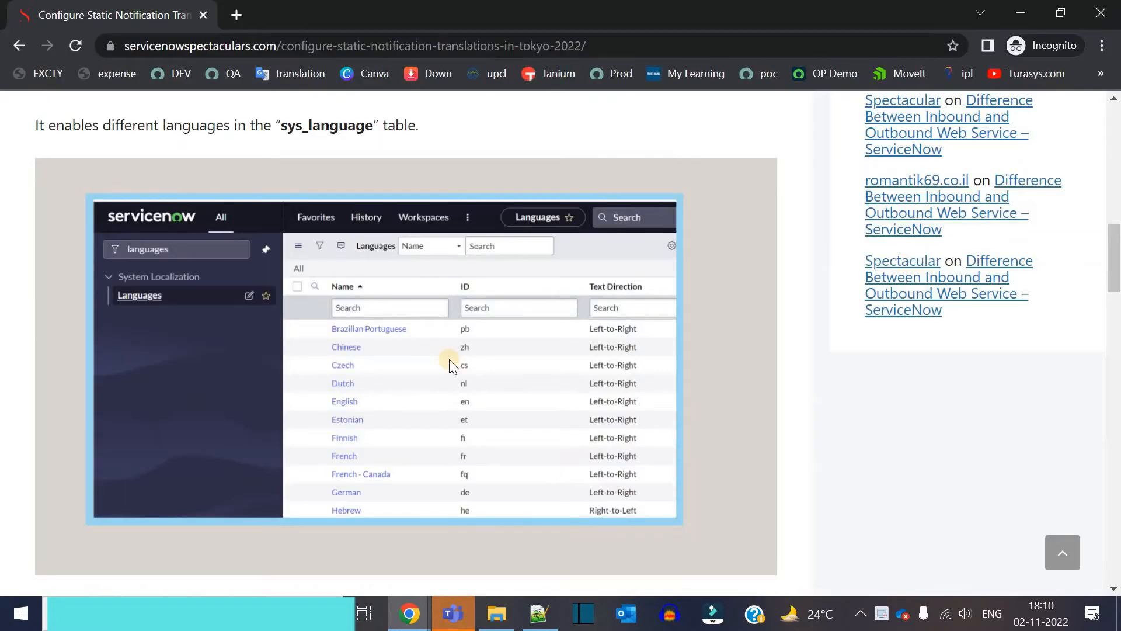
Read the article's Step 2 property and Step 3 notification instructions, and recheck the notification translation plugin in Step 1.
{"action": "scroll", "coordinate": [108, 344], "scroll_direction": "down", "scroll_amount": 4}
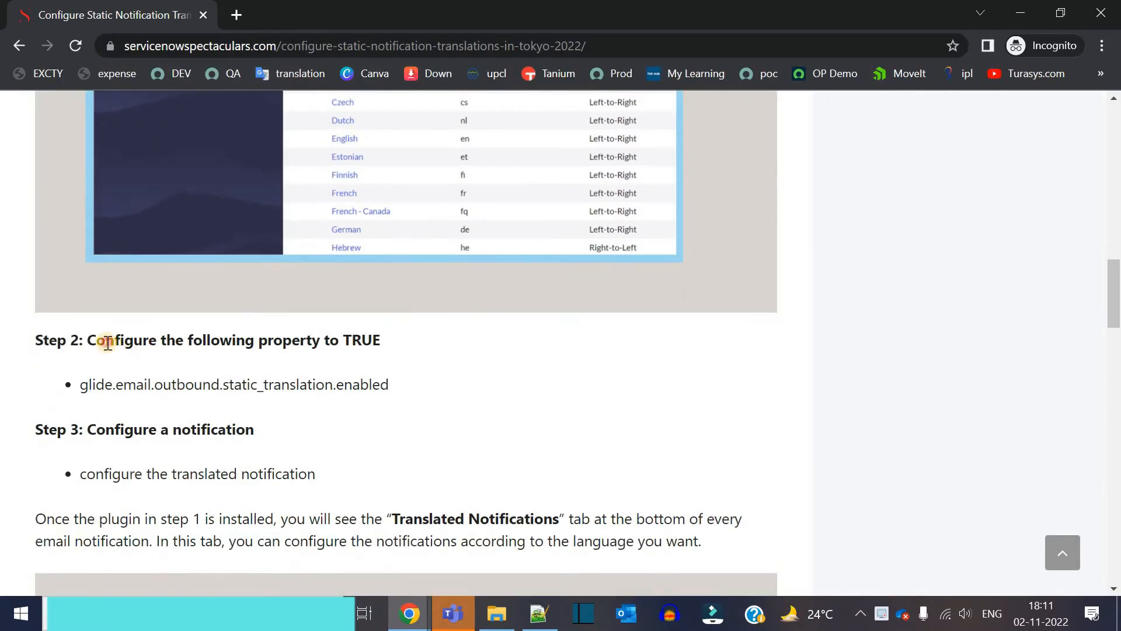
{"action": "left_click_drag", "start_coordinate": [108, 344], "coordinate": [305, 345]}
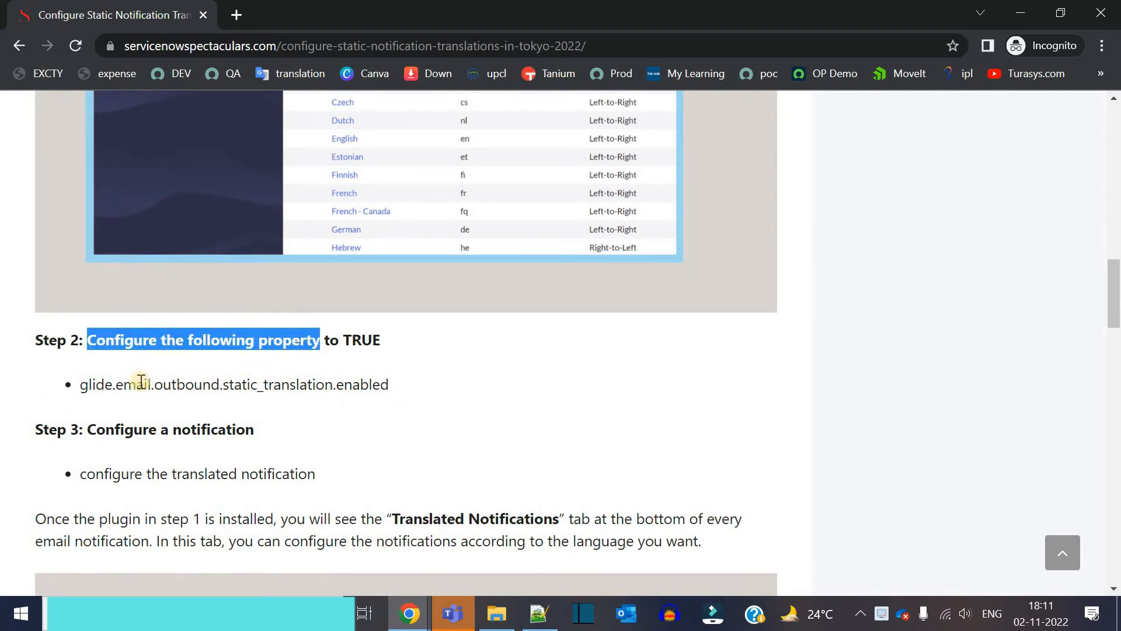
{"action": "triple_click", "coordinate": [90, 387]}
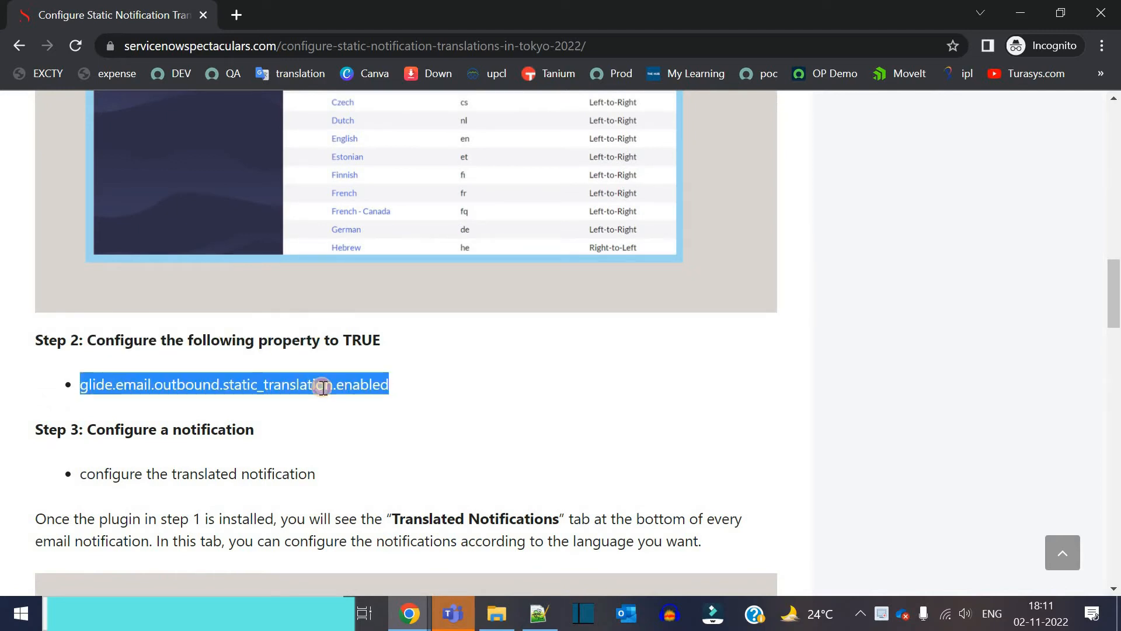
{"action": "left_click_drag", "start_coordinate": [92, 430], "coordinate": [219, 424]}
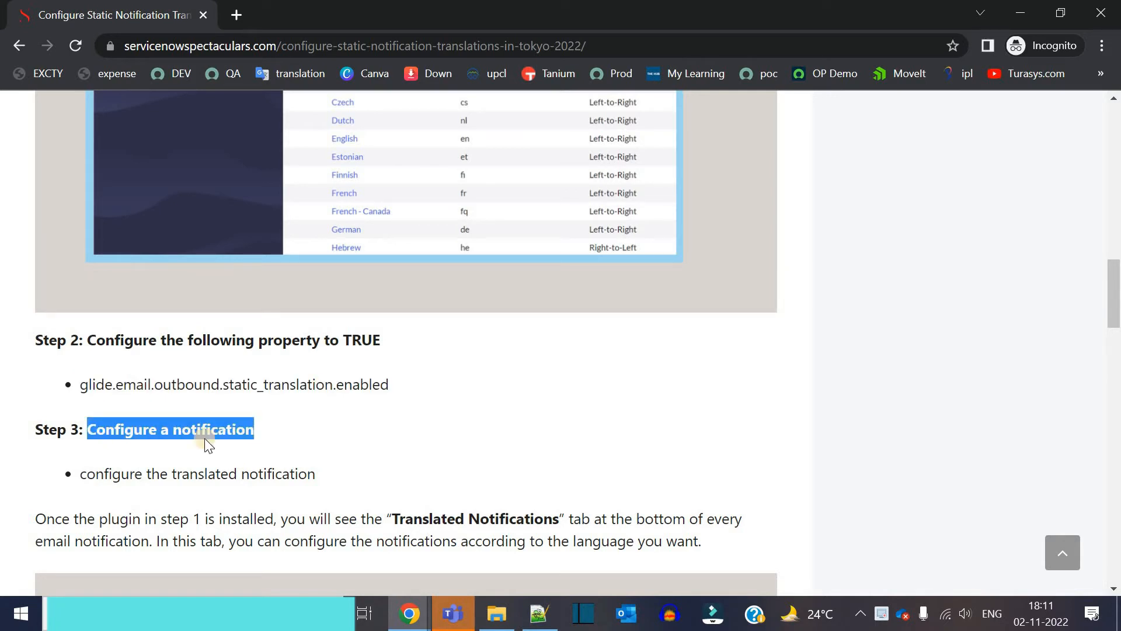
{"action": "double_click", "coordinate": [201, 474]}
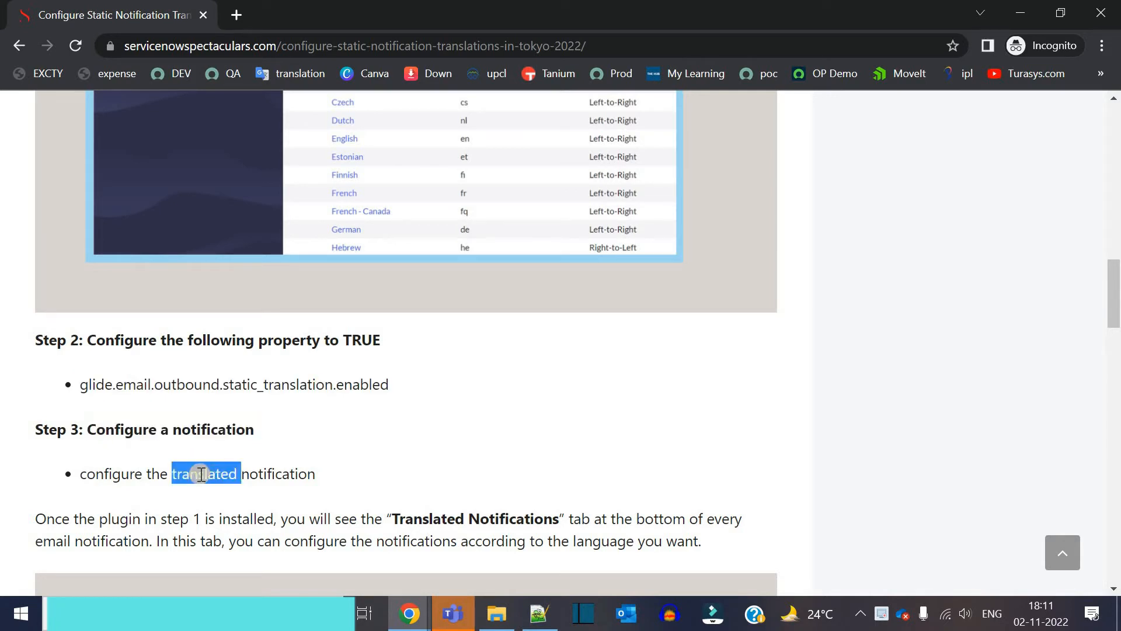
{"action": "scroll", "coordinate": [201, 474], "scroll_direction": "down", "scroll_amount": 6}
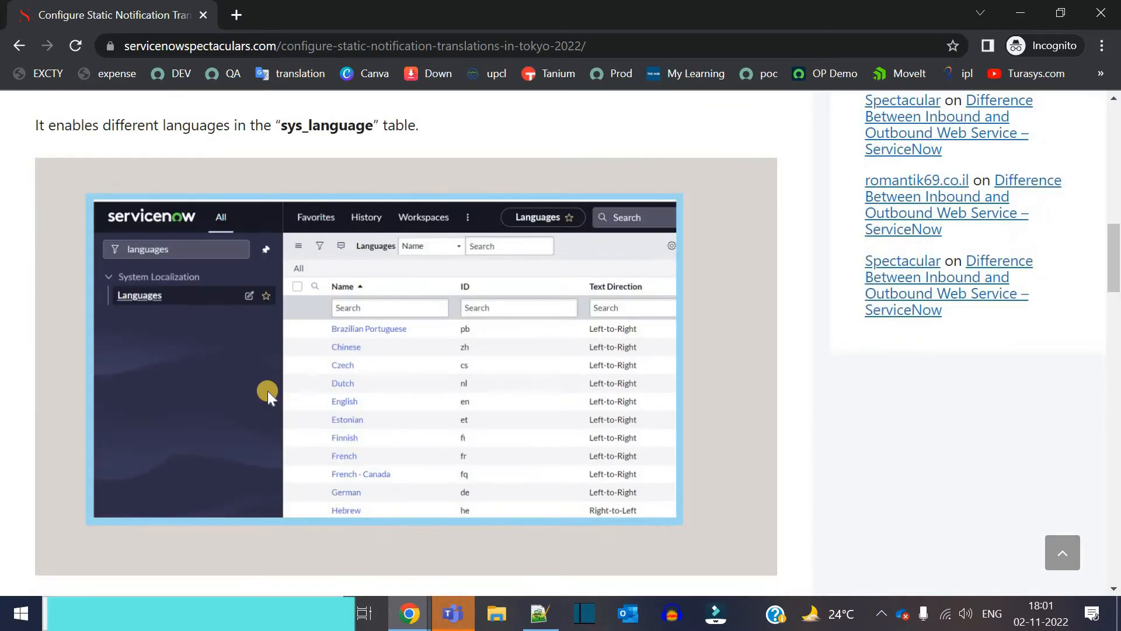
{"action": "scroll", "coordinate": [268, 390], "scroll_direction": "up", "scroll_amount": 3}
{"action": "triple_click", "coordinate": [125, 257]}
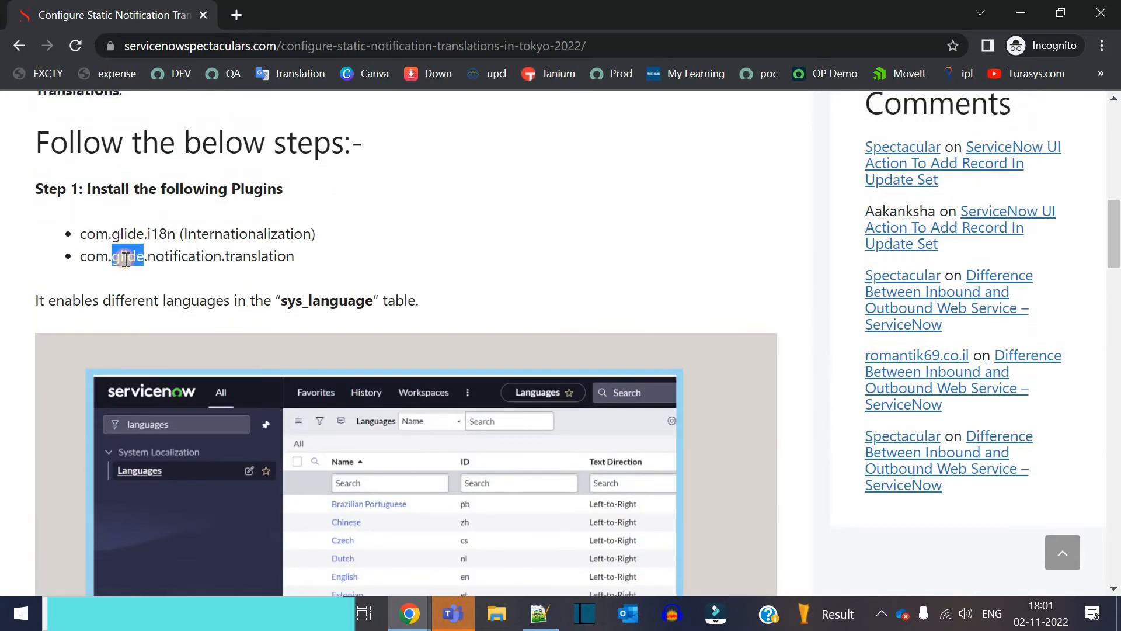
Switch back to ServiceNow and examine the Translated Notifications related list of the Demo Notification Static translation record.
{"action": "key", "text": "alt+Tab"}
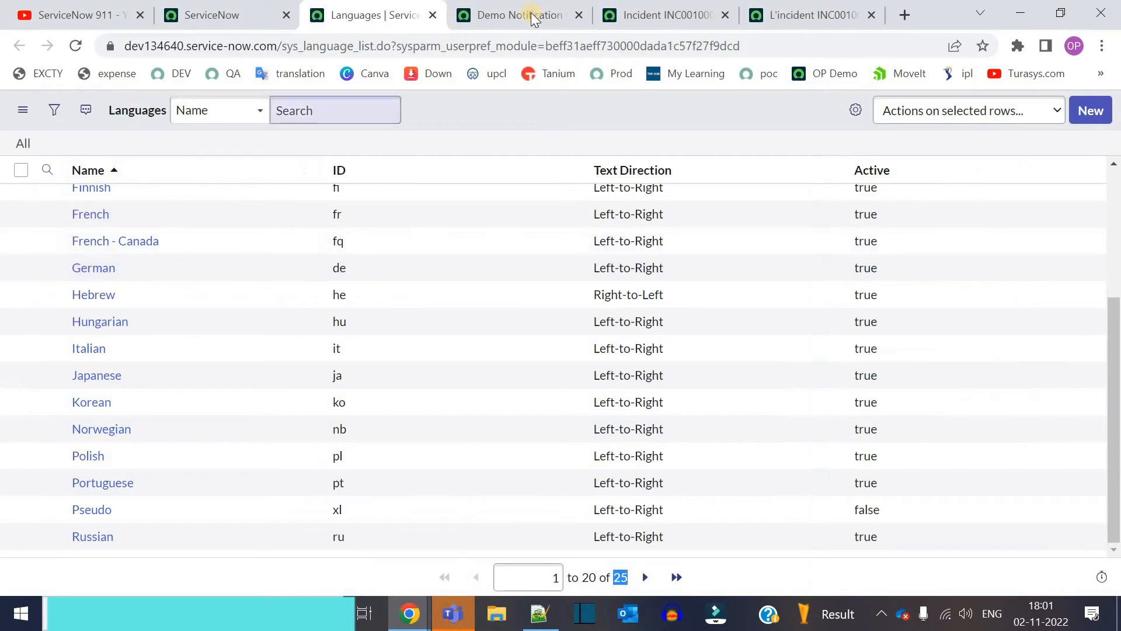
{"action": "left_click", "coordinate": [513, 14]}
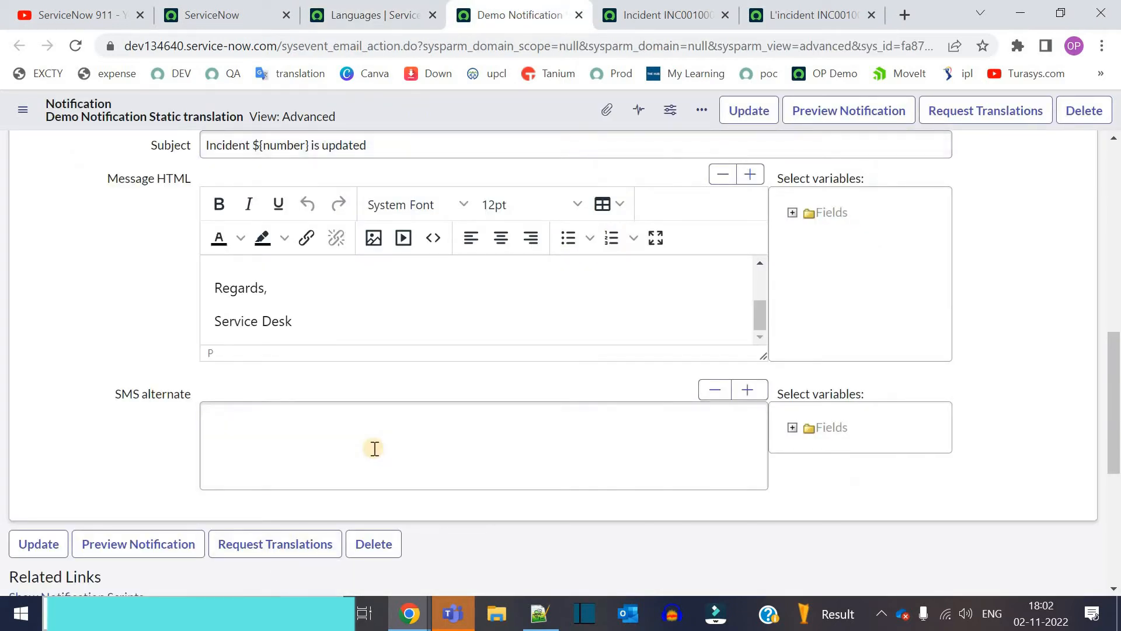
{"action": "scroll", "coordinate": [373, 450], "scroll_direction": "up", "scroll_amount": 5}
{"action": "scroll", "coordinate": [373, 452], "scroll_direction": "down", "scroll_amount": 7}
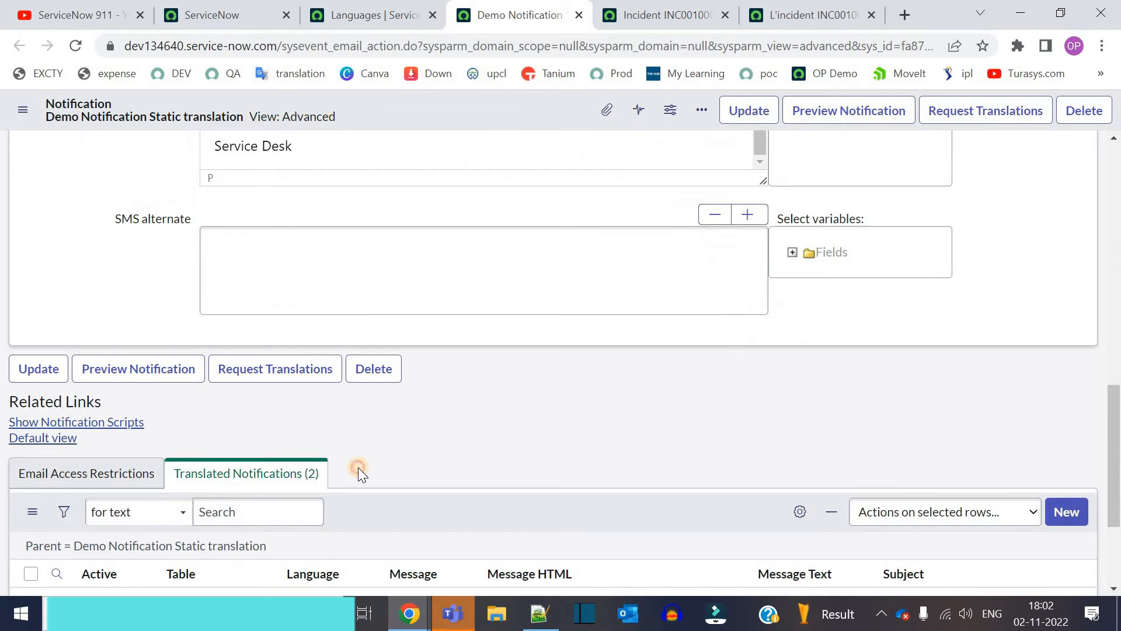
{"action": "scroll", "coordinate": [350, 444], "scroll_direction": "down", "scroll_amount": 1}
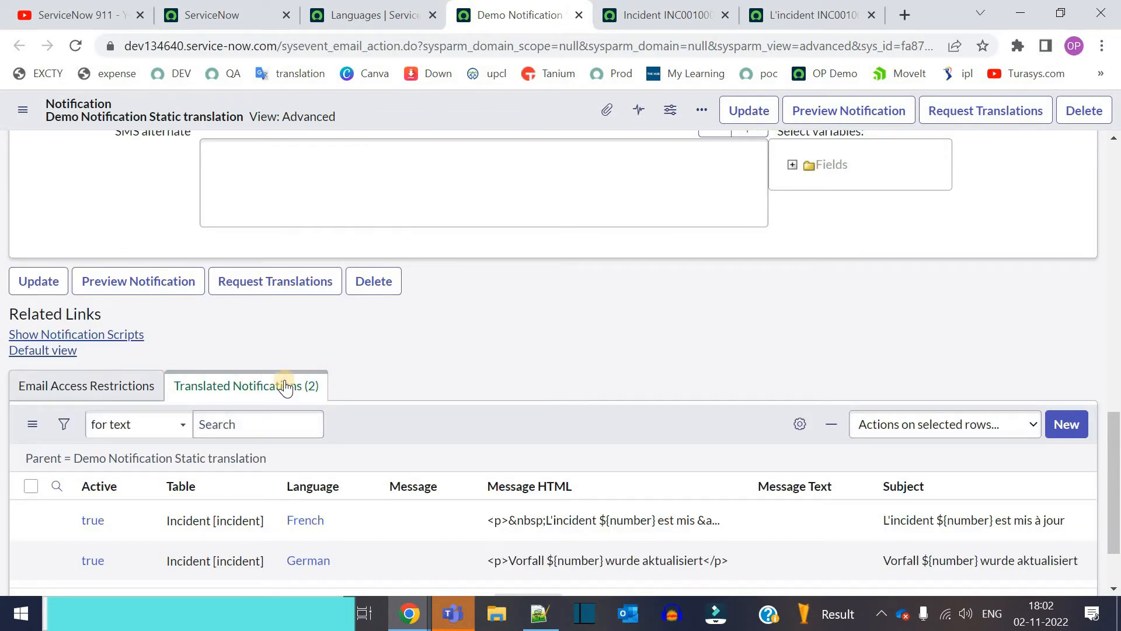
Review the notification's When to send, Who will receive and What it will contain settings, including the HTML message body.
{"action": "scroll", "coordinate": [180, 444], "scroll_direction": "up", "scroll_amount": 10}
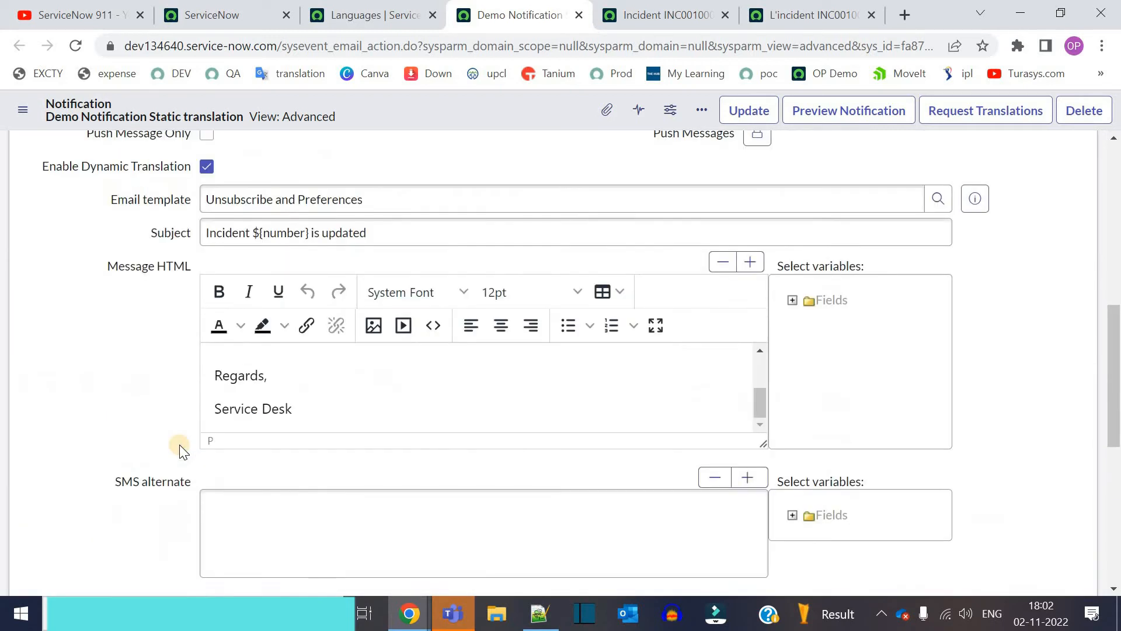
{"action": "scroll", "coordinate": [146, 348], "scroll_direction": "up", "scroll_amount": 3}
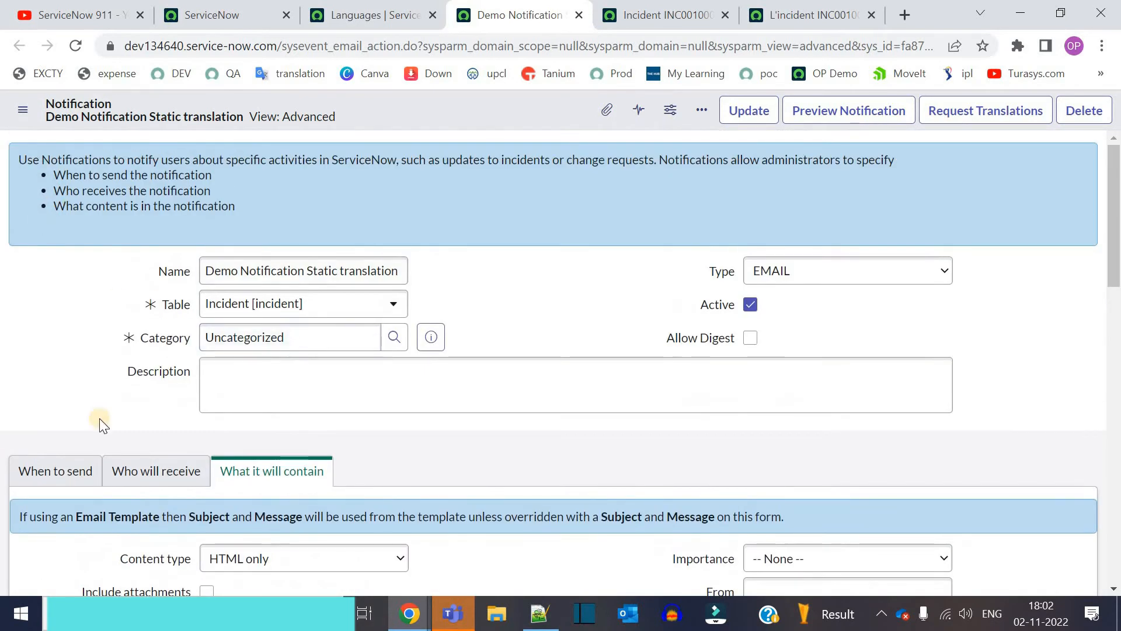
{"action": "scroll", "coordinate": [72, 294], "scroll_direction": "down", "scroll_amount": 1}
{"action": "scroll", "coordinate": [72, 293], "scroll_direction": "down", "scroll_amount": 1}
{"action": "left_click", "coordinate": [62, 293]}
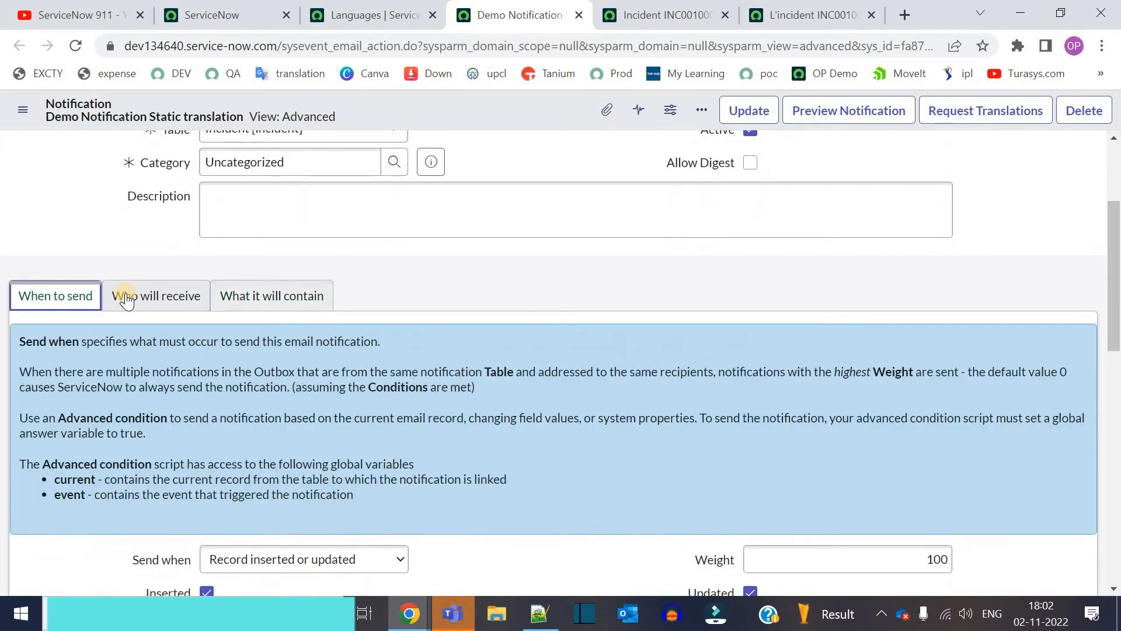
{"action": "left_click", "coordinate": [123, 293]}
{"action": "left_click", "coordinate": [258, 289]}
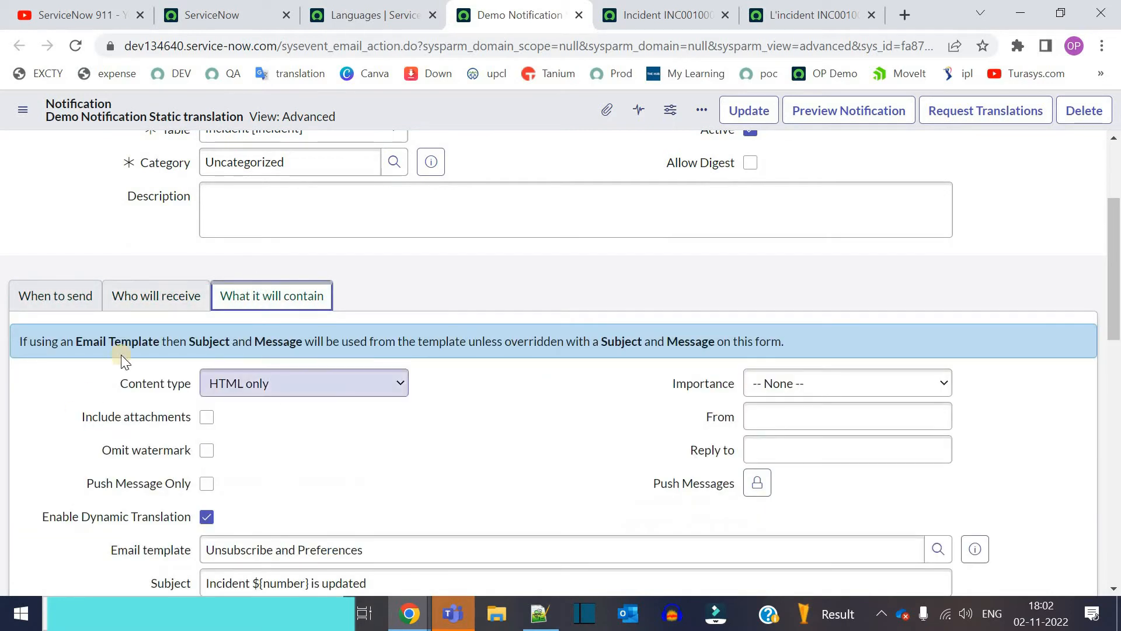
{"action": "scroll", "coordinate": [121, 355], "scroll_direction": "down", "scroll_amount": 3}
{"action": "scroll", "coordinate": [285, 302], "scroll_direction": "down", "scroll_amount": 4}
{"action": "left_click", "coordinate": [286, 282]}
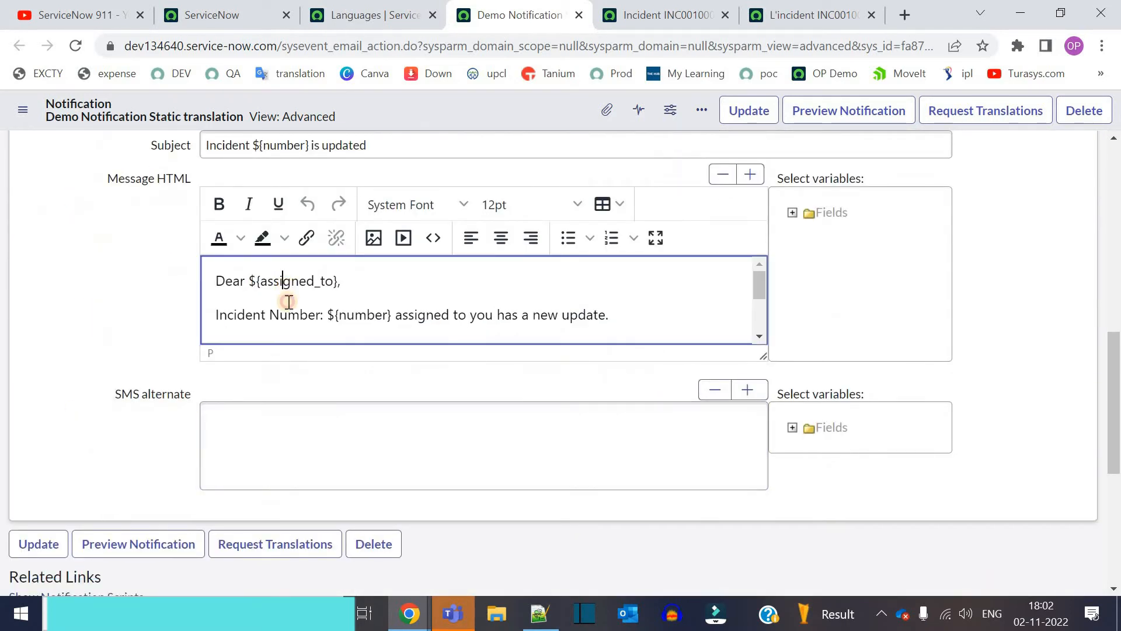
Examine the notification's HTML message and the French and German entries in its Translated Notifications list.
{"action": "key", "text": "ctrl+a"}
{"action": "scroll", "coordinate": [88, 426], "scroll_direction": "down", "scroll_amount": 5}
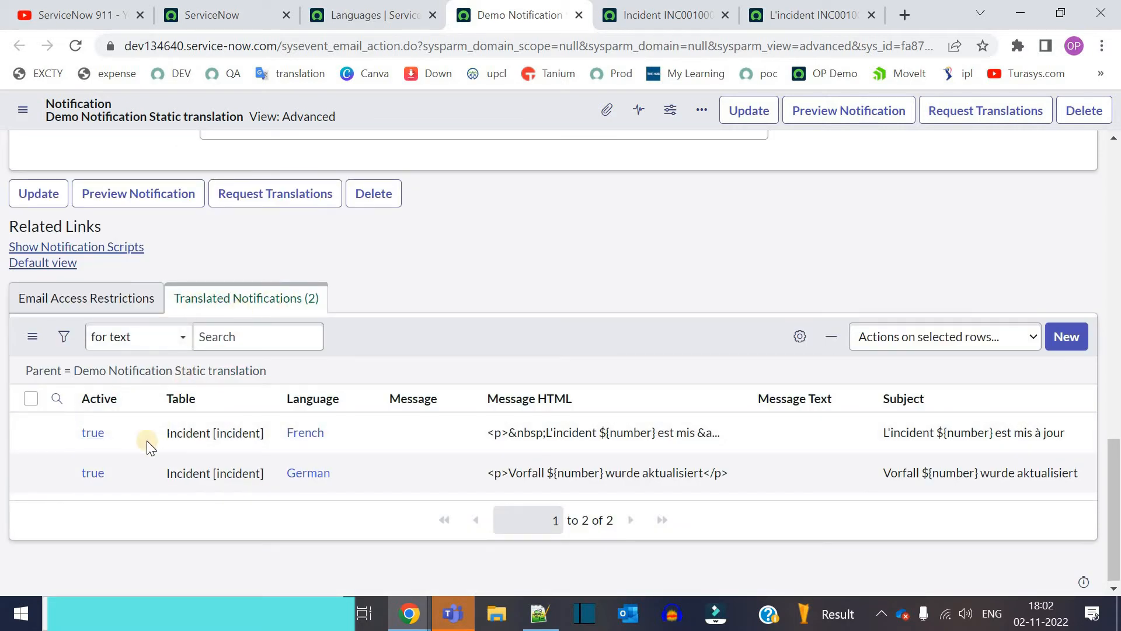
{"action": "left_click", "coordinate": [335, 441]}
{"action": "double_click", "coordinate": [336, 440]}
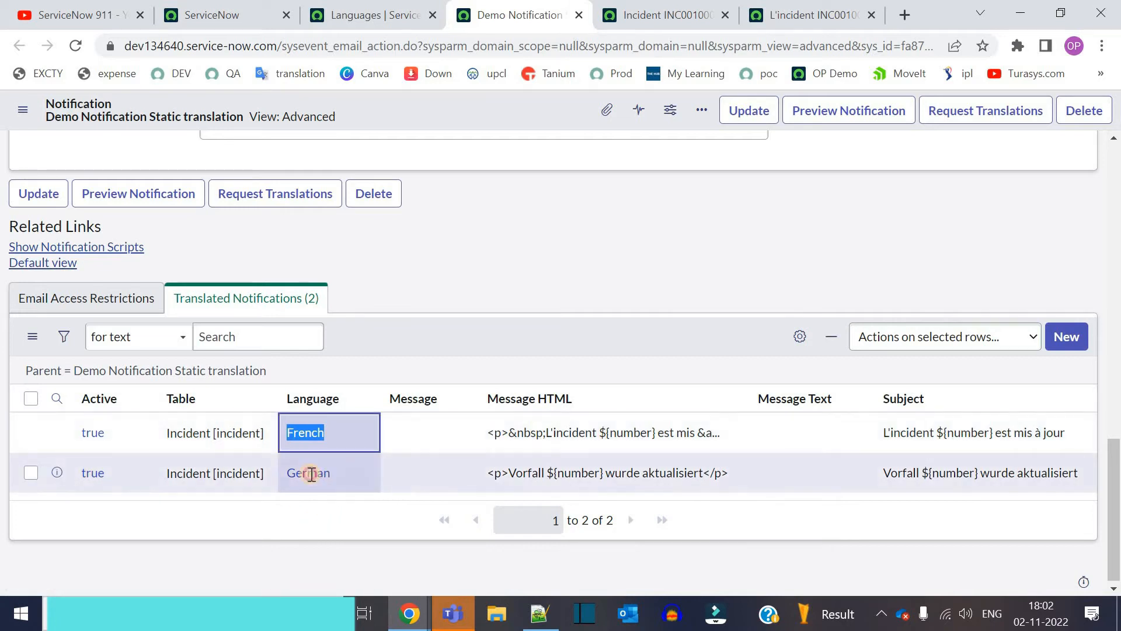
{"action": "double_click", "coordinate": [285, 474]}
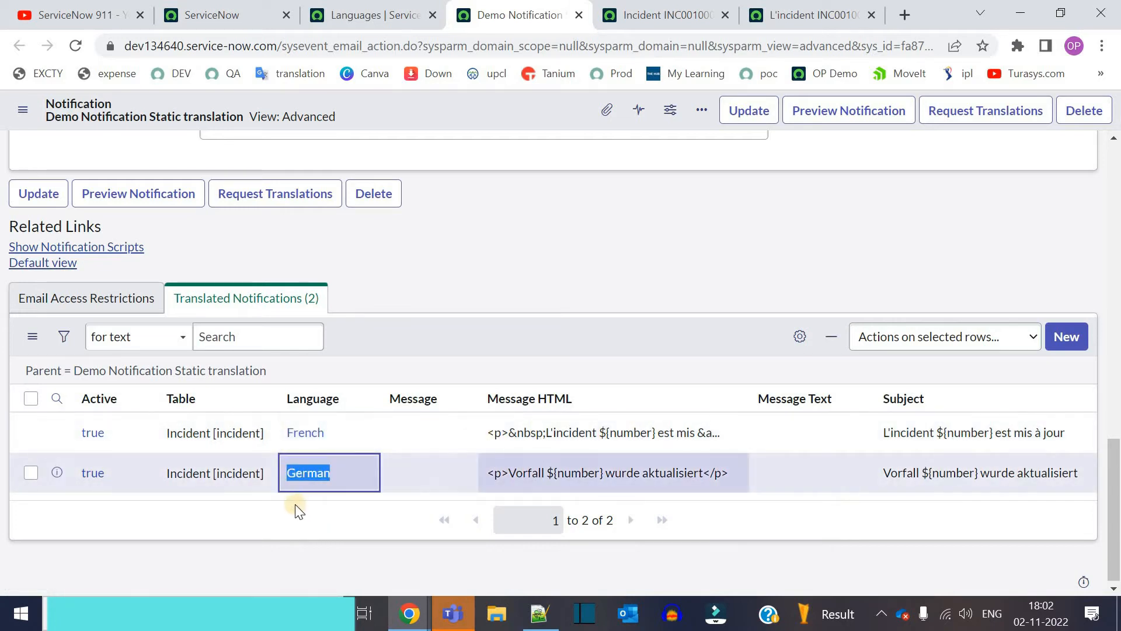
Open a blank Translated Notification record and examine its Language choices, Subject and Message HTML fields without submitting it.
{"action": "left_click", "coordinate": [1067, 336]}
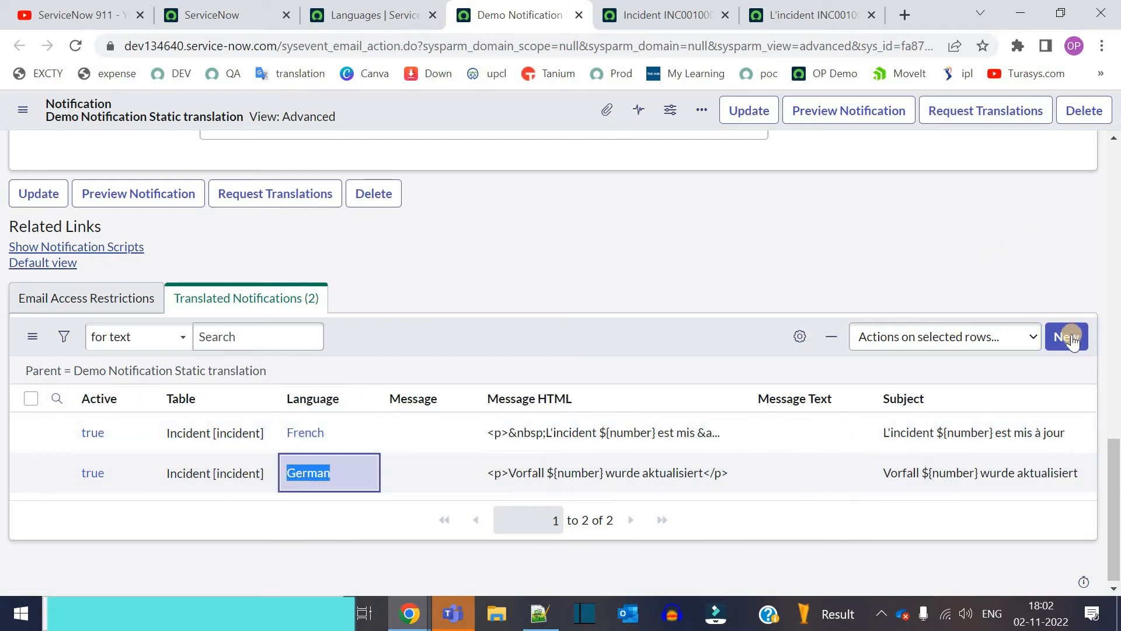
{"action": "left_click", "coordinate": [776, 179]}
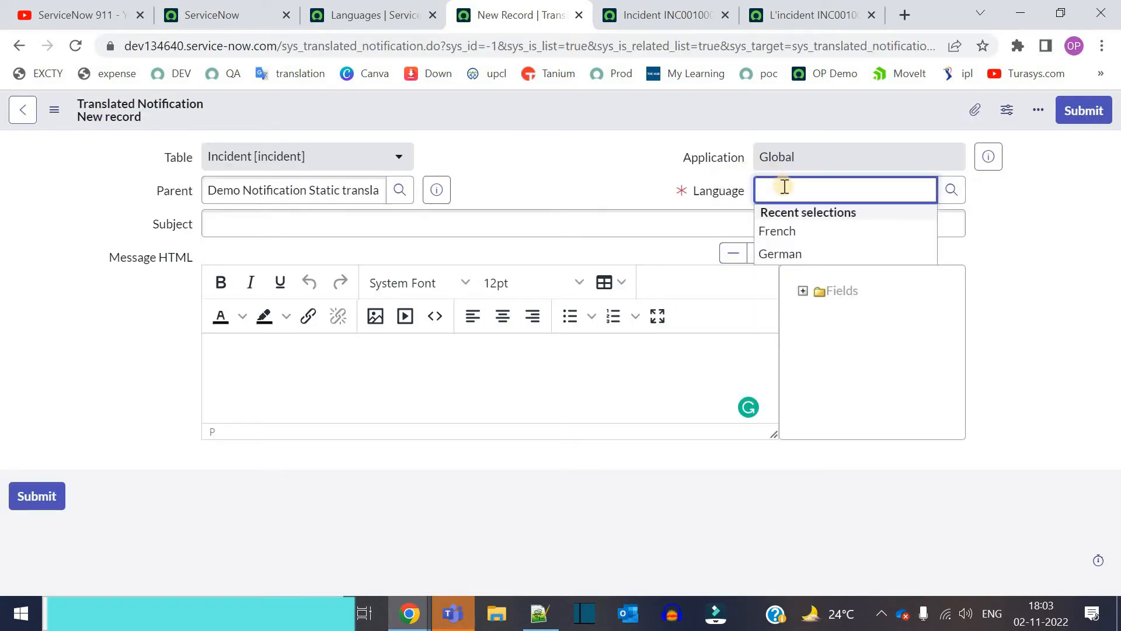
{"action": "left_click", "coordinate": [951, 190]}
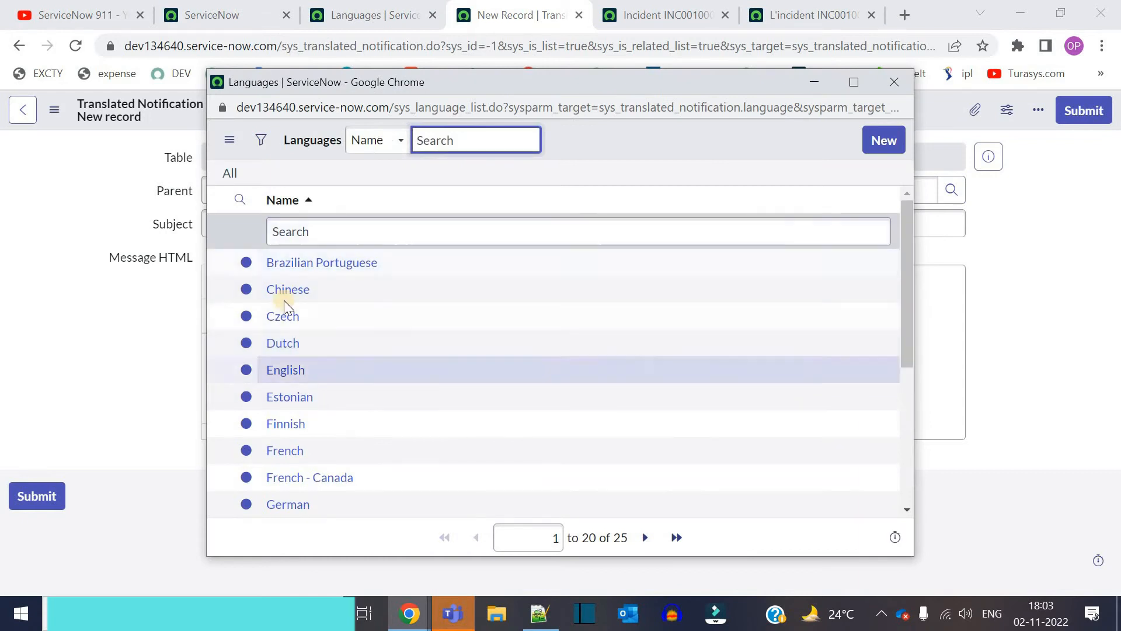
{"action": "scroll", "coordinate": [327, 403], "scroll_direction": "down", "scroll_amount": 5}
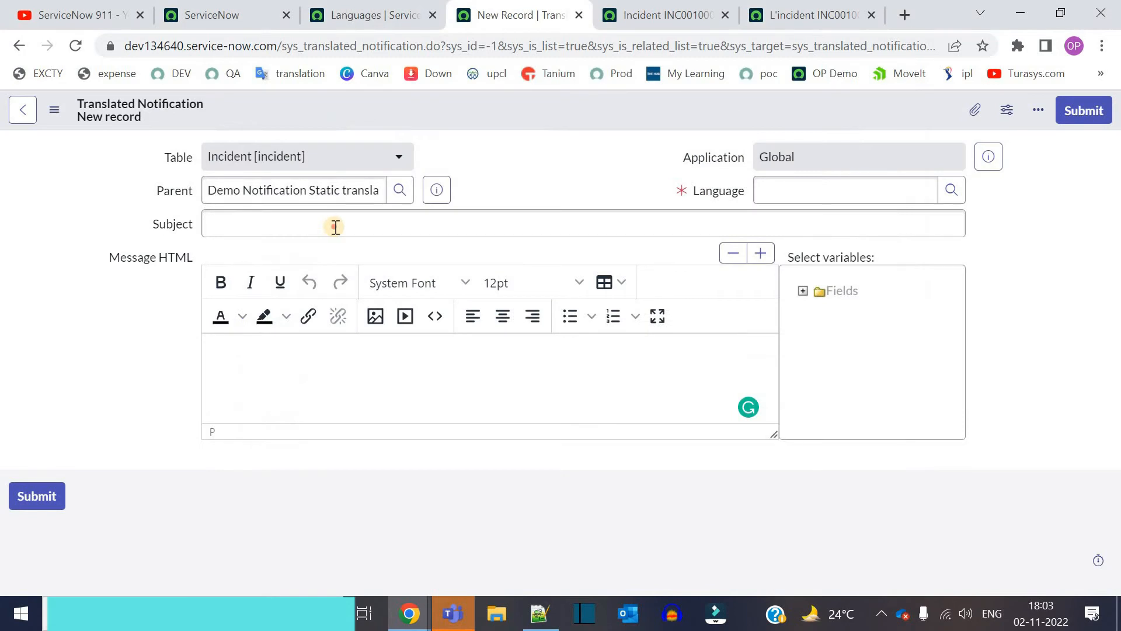
{"action": "left_click", "coordinate": [334, 227]}
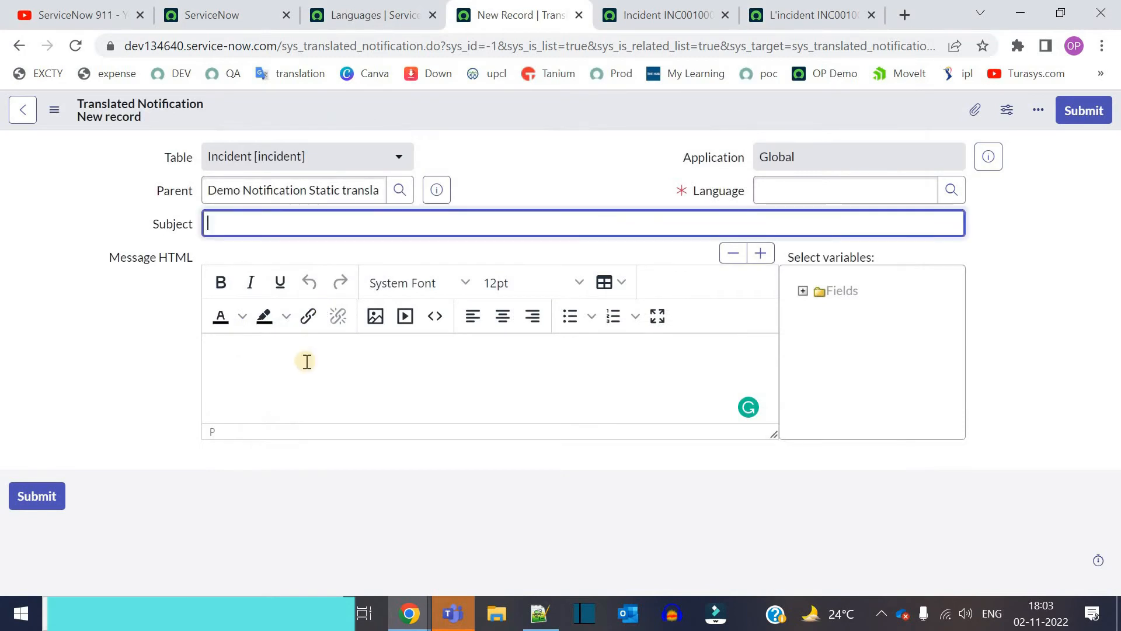
{"action": "left_click", "coordinate": [305, 360]}
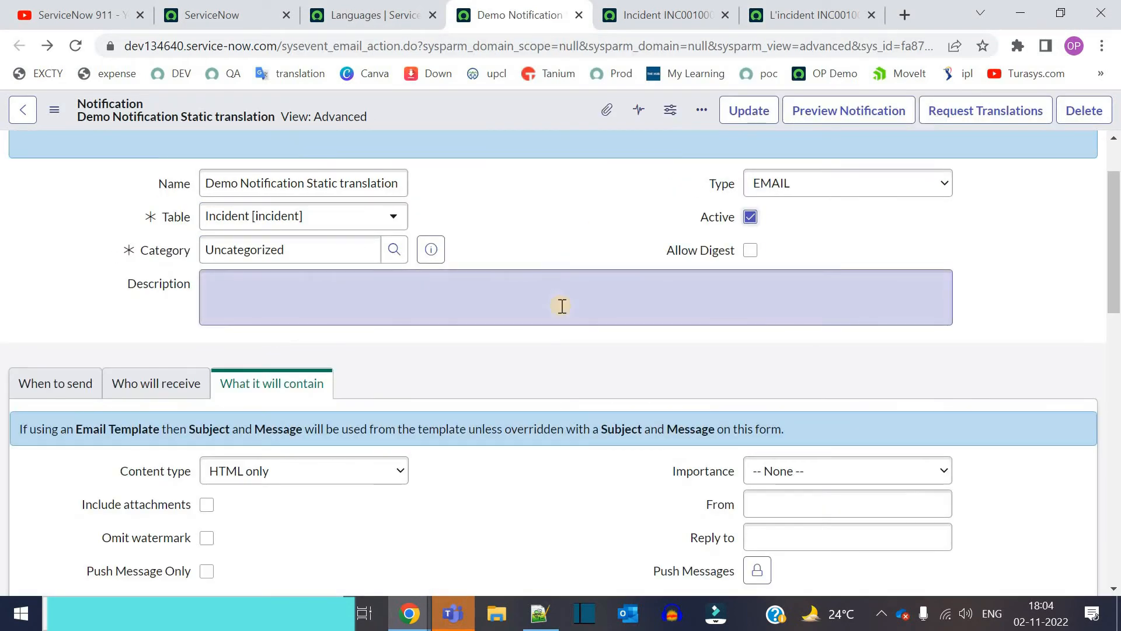
Back on the Demo Notification Static translation record, compare its translated notifications with the default Subject and Message HTML.
{"action": "scroll", "coordinate": [561, 306], "scroll_direction": "down", "scroll_amount": 5}
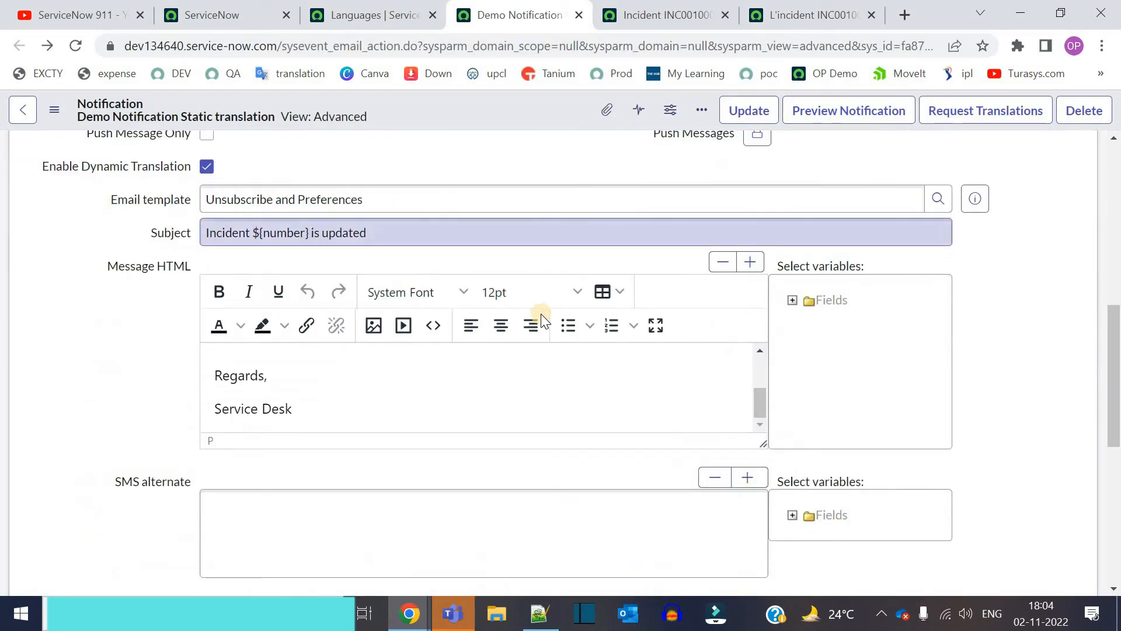
{"action": "scroll", "coordinate": [541, 314], "scroll_direction": "down", "scroll_amount": 10}
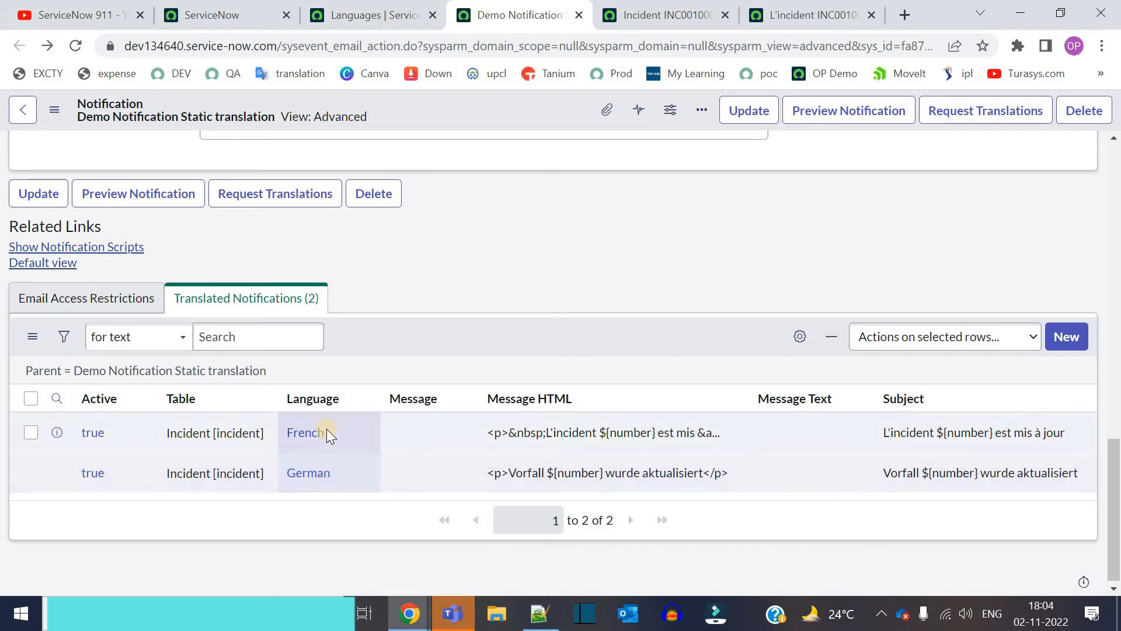
{"action": "scroll", "coordinate": [327, 432], "scroll_direction": "up", "scroll_amount": 10}
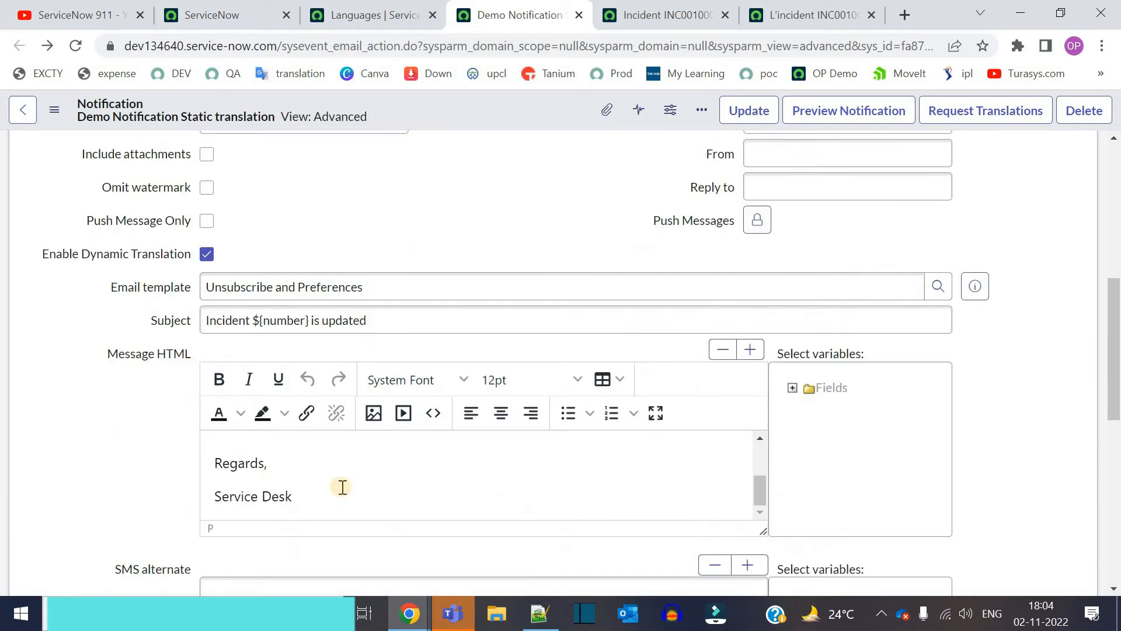
{"action": "left_click", "coordinate": [343, 486]}
{"action": "left_click", "coordinate": [424, 237]}
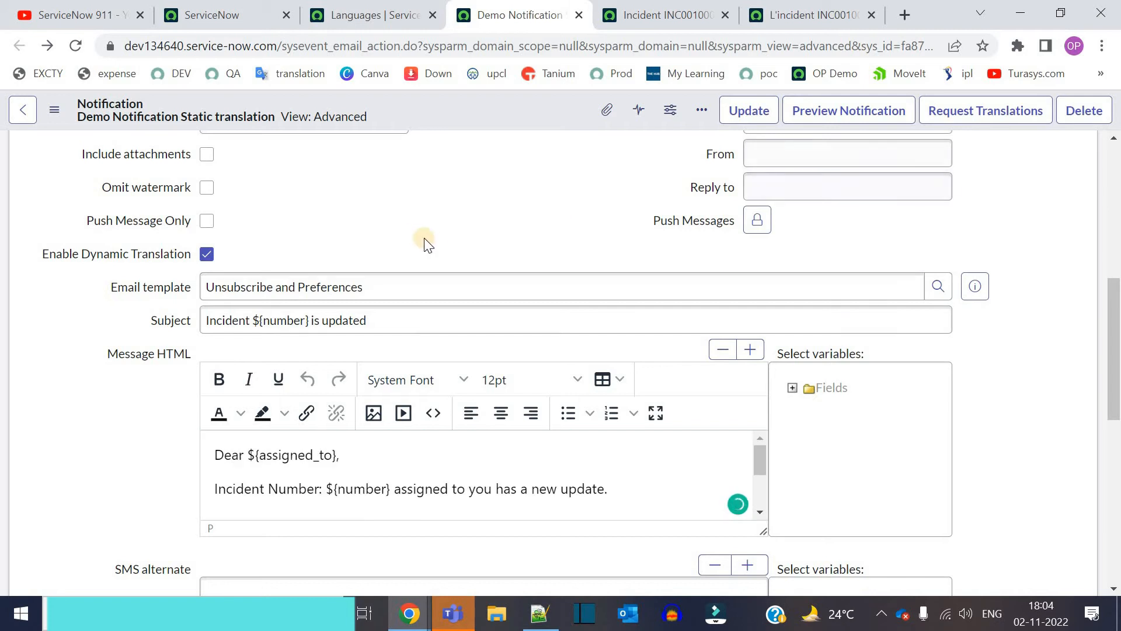
Copy the Short description condition value "Dynamic Translation" from the notification's When to send settings.
{"action": "scroll", "coordinate": [419, 236], "scroll_direction": "up", "scroll_amount": 5}
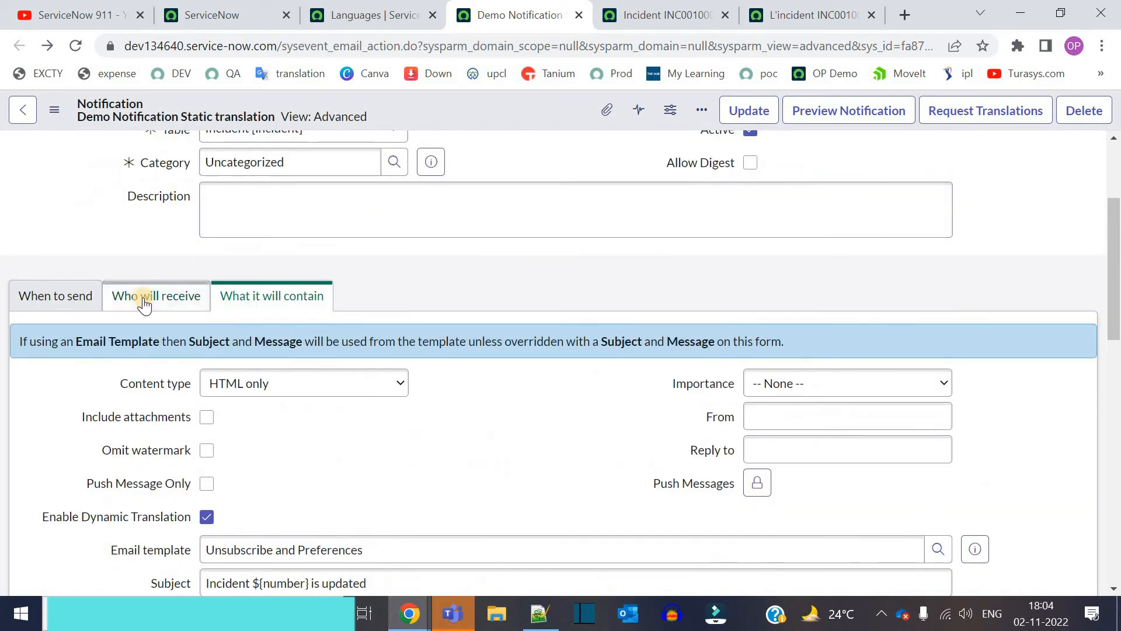
{"action": "left_click", "coordinate": [73, 294]}
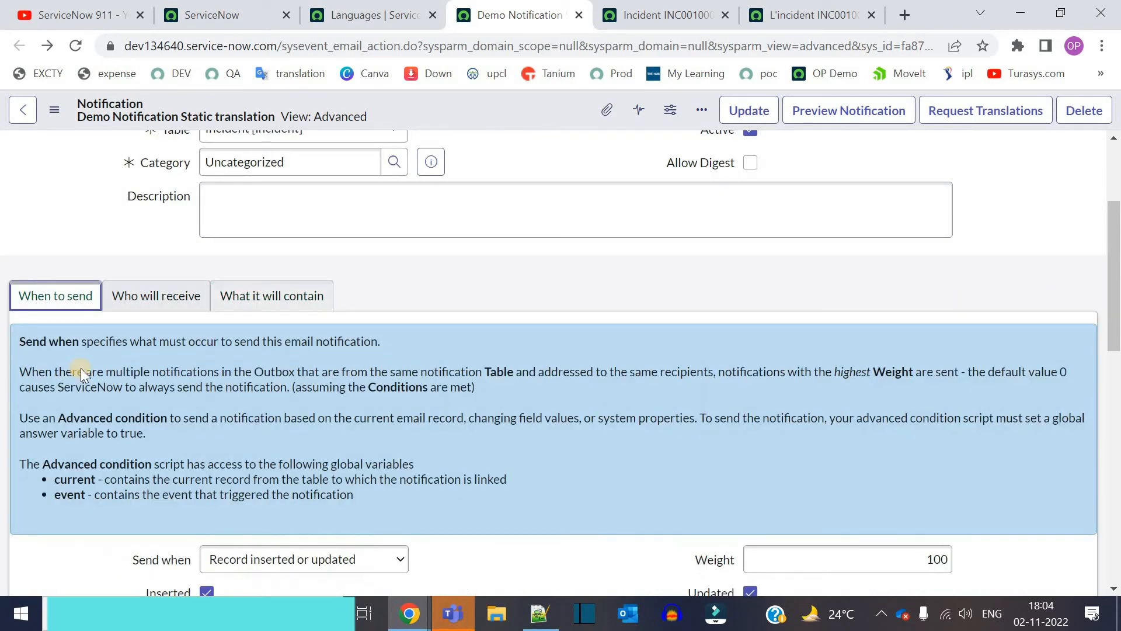
{"action": "scroll", "coordinate": [80, 368], "scroll_direction": "down", "scroll_amount": 4}
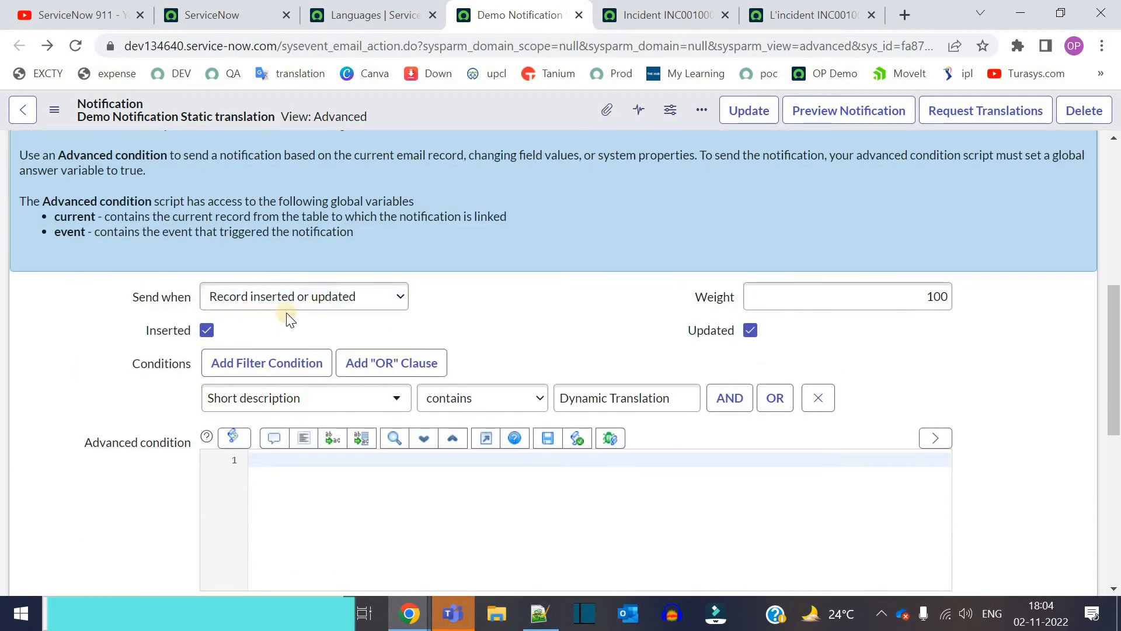
{"action": "triple_click", "coordinate": [584, 400]}
{"action": "key", "text": "ctrl+c"}
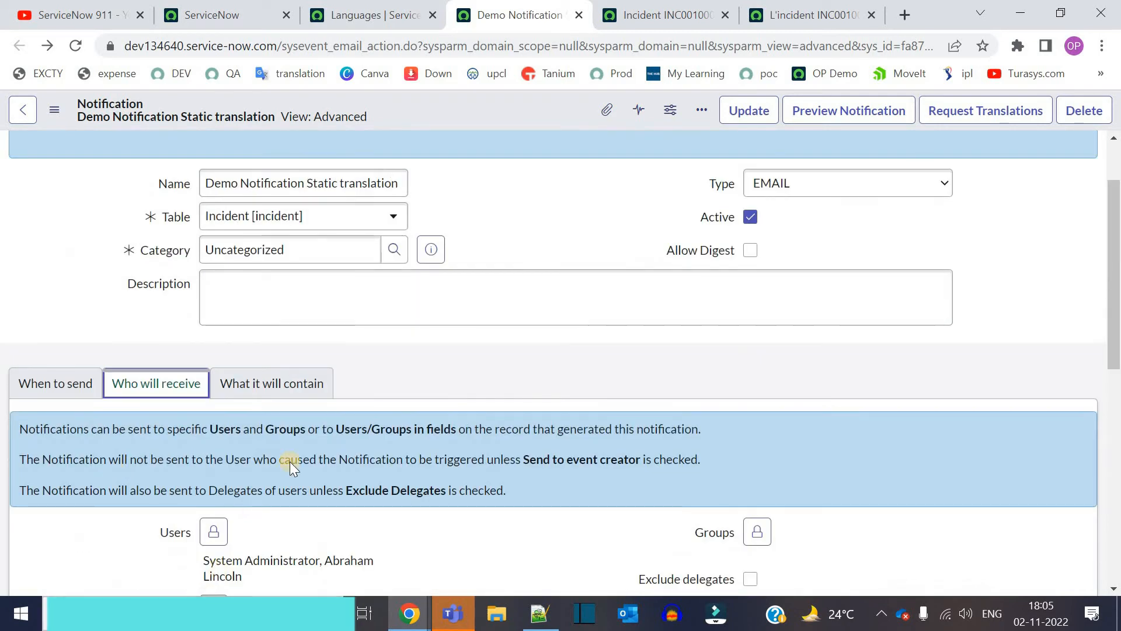
Review the recipient users and related options in the notification's Who will receive settings.
{"action": "scroll", "coordinate": [293, 463], "scroll_direction": "down", "scroll_amount": 4}
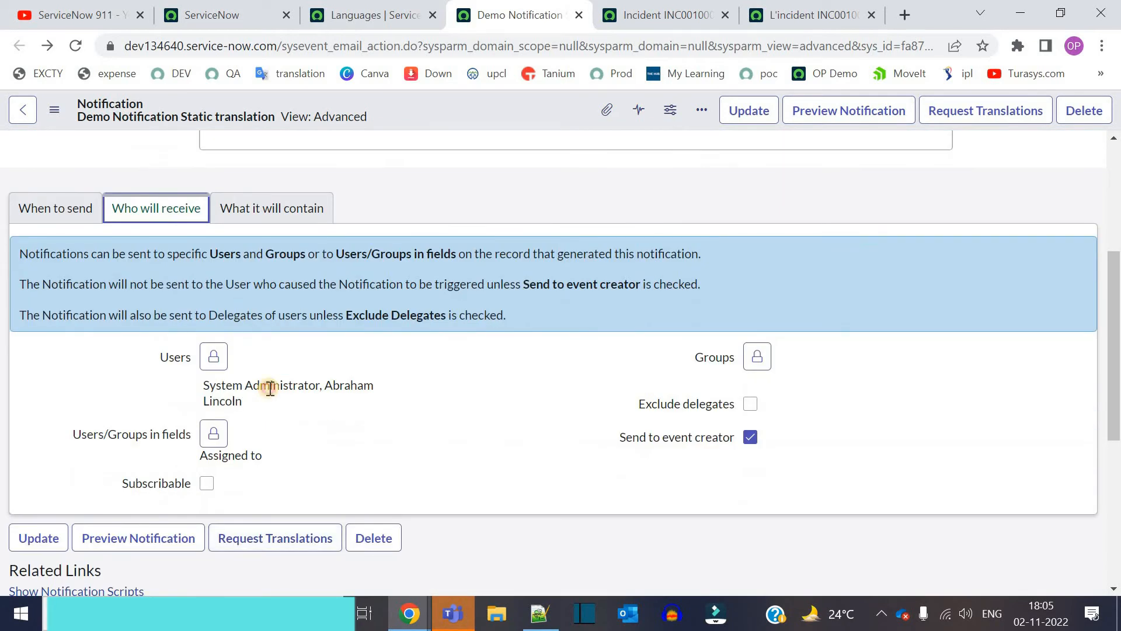
{"action": "triple_click", "coordinate": [270, 389]}
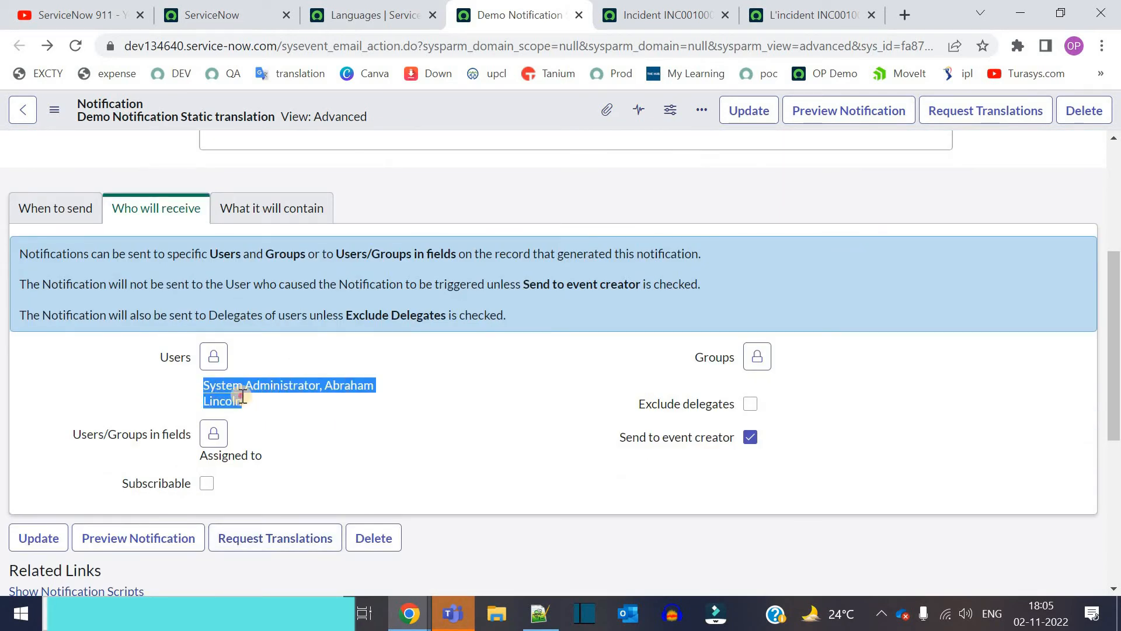
{"action": "left_click", "coordinate": [240, 393]}
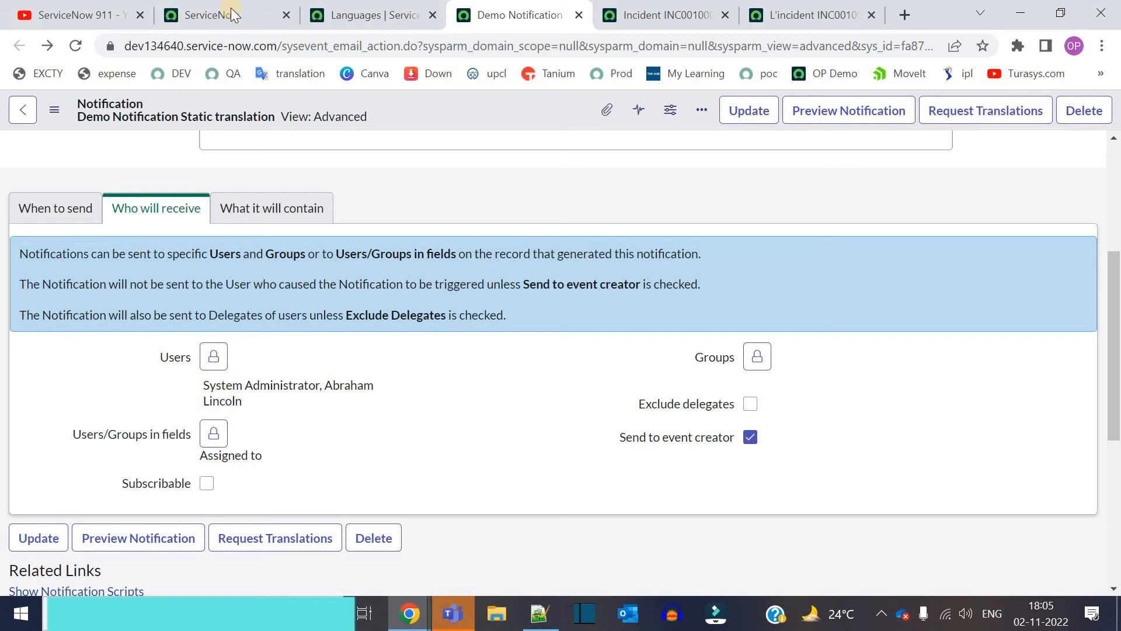
Find the open incidents list in the navigator, open it in a new browser tab and open incident INC0009009.
{"action": "left_click", "coordinate": [630, 8]}
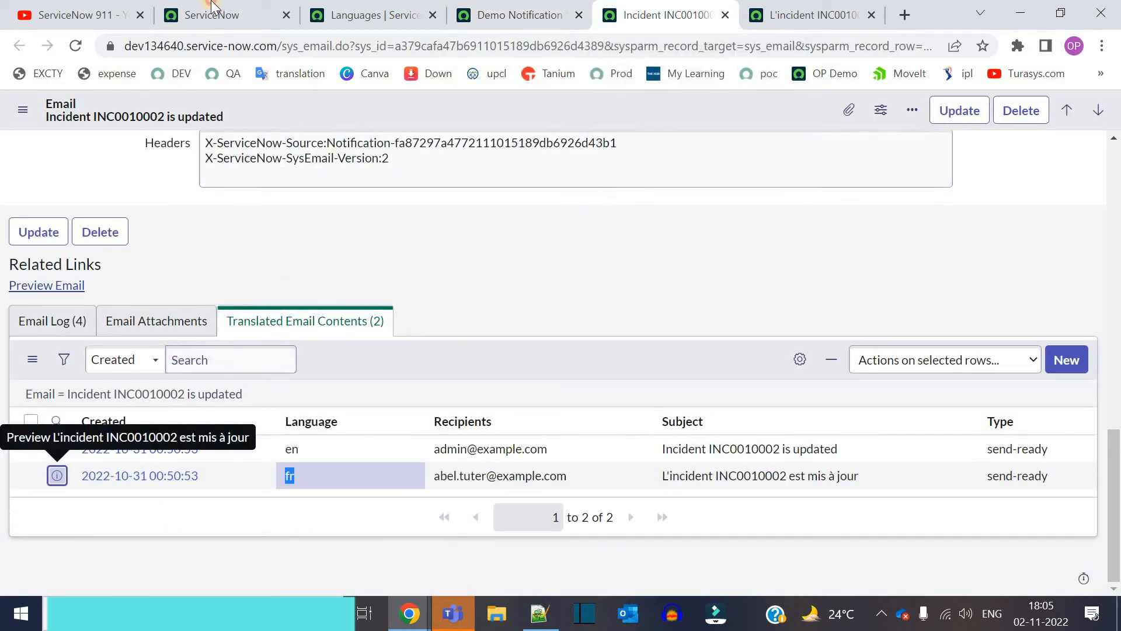
{"action": "left_click", "coordinate": [222, 15]}
{"action": "left_click", "coordinate": [157, 154]}
{"action": "type", "text": "incident"}
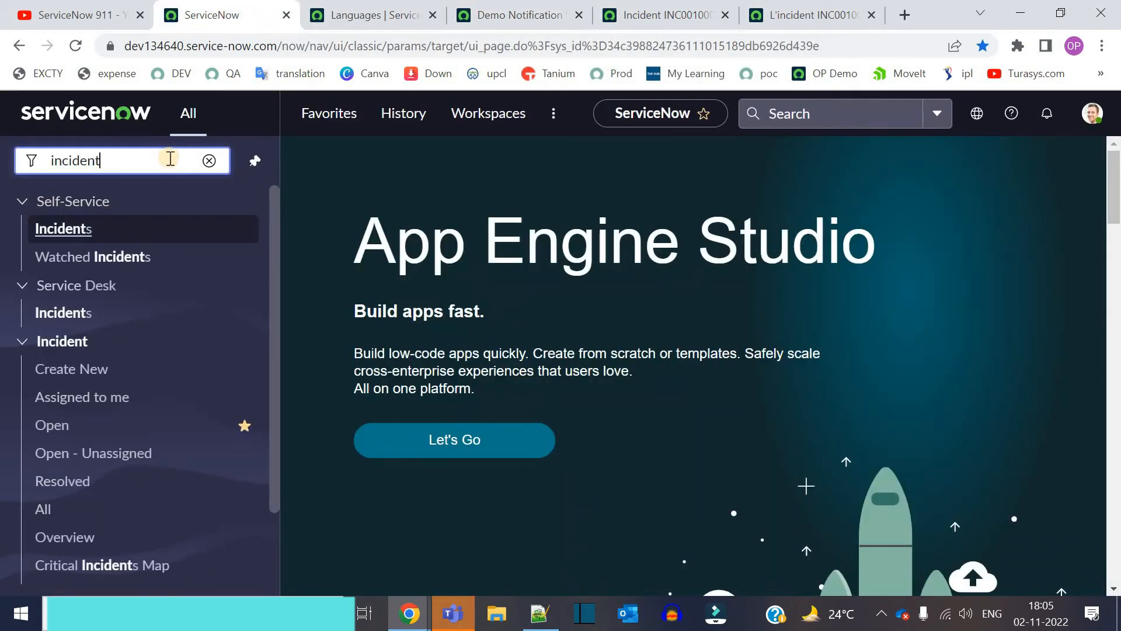
{"action": "middle_click", "coordinate": [52, 425]}
{"action": "left_click", "coordinate": [331, 6]}
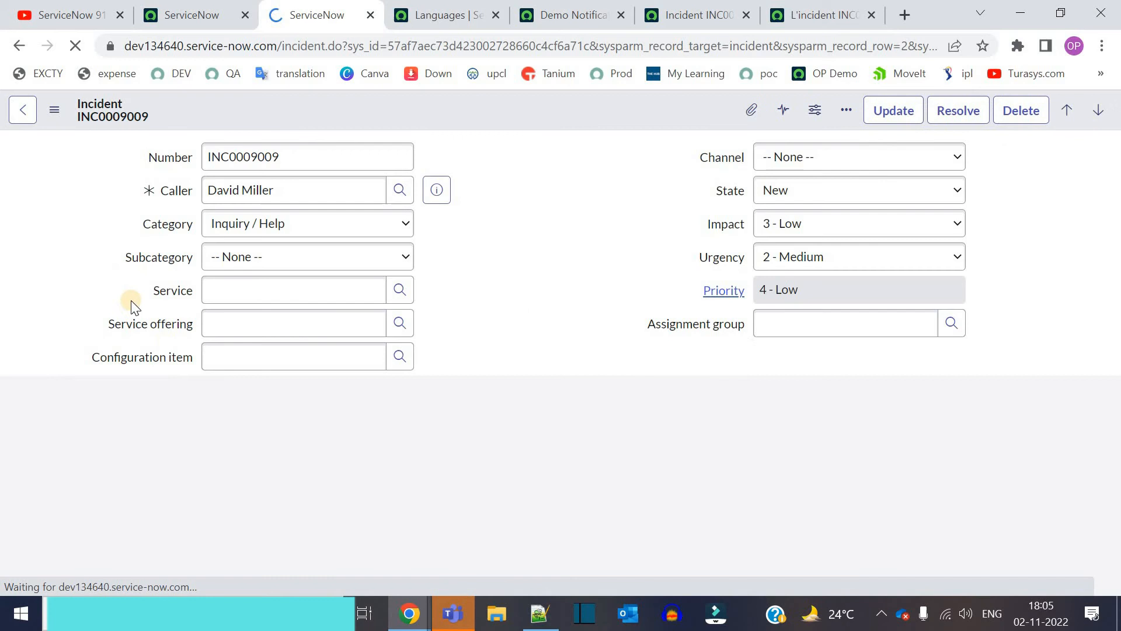
Set the Short description of incident INC0009009 to "Dynamic Translation" and save the record.
{"action": "left_click", "coordinate": [433, 396]}
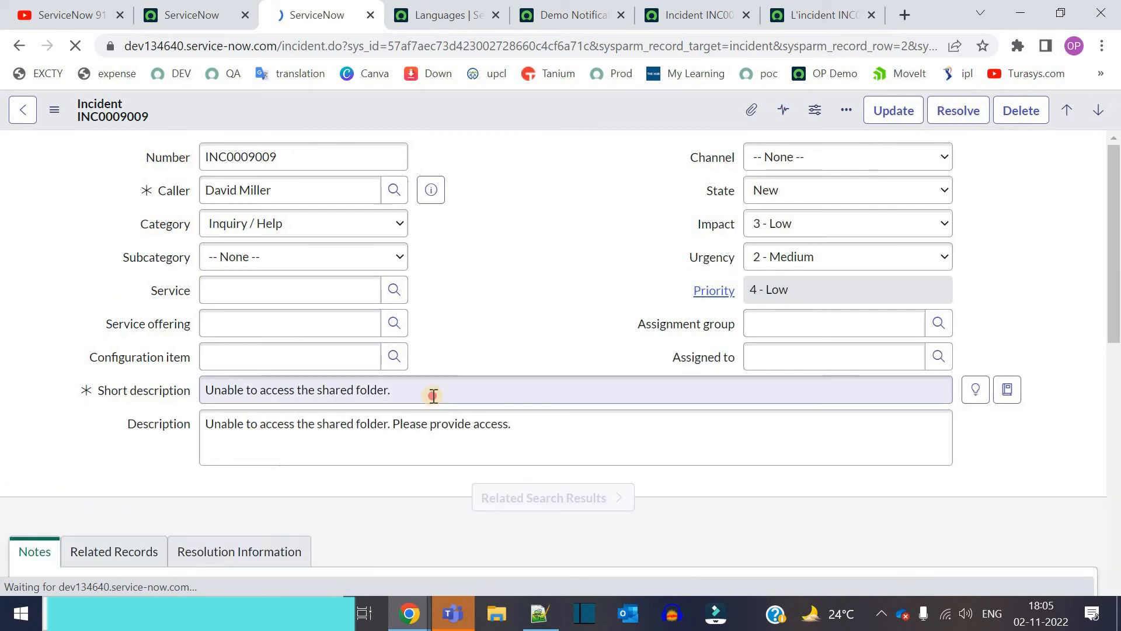
{"action": "key", "text": "ctrl+a"}
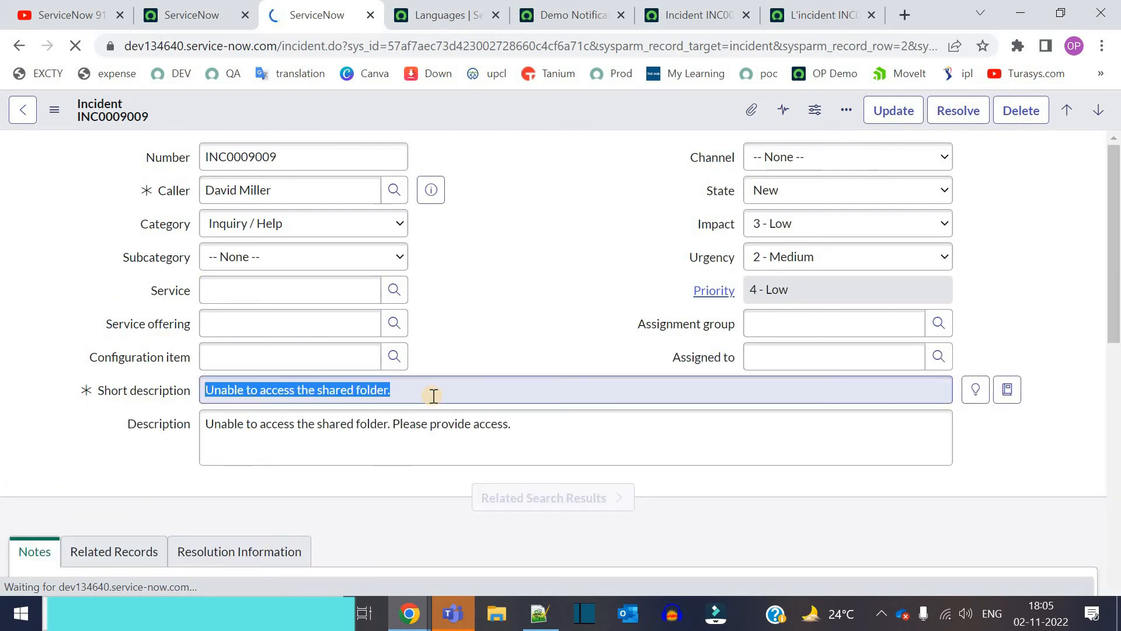
{"action": "key", "text": "ctrl+v"}
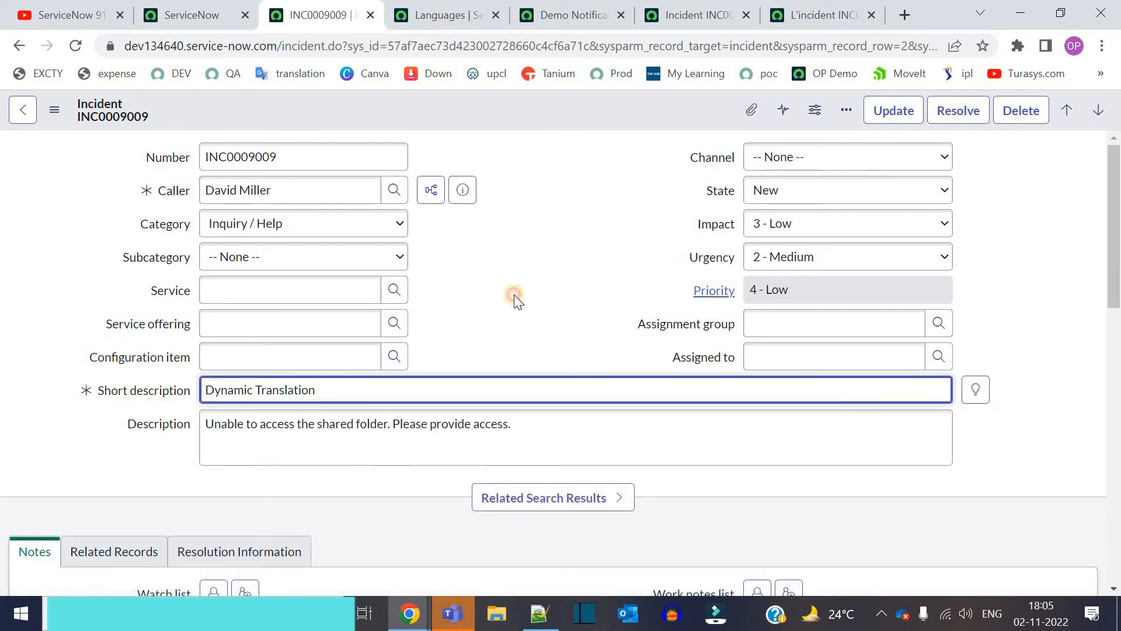
{"action": "right_click", "coordinate": [526, 100]}
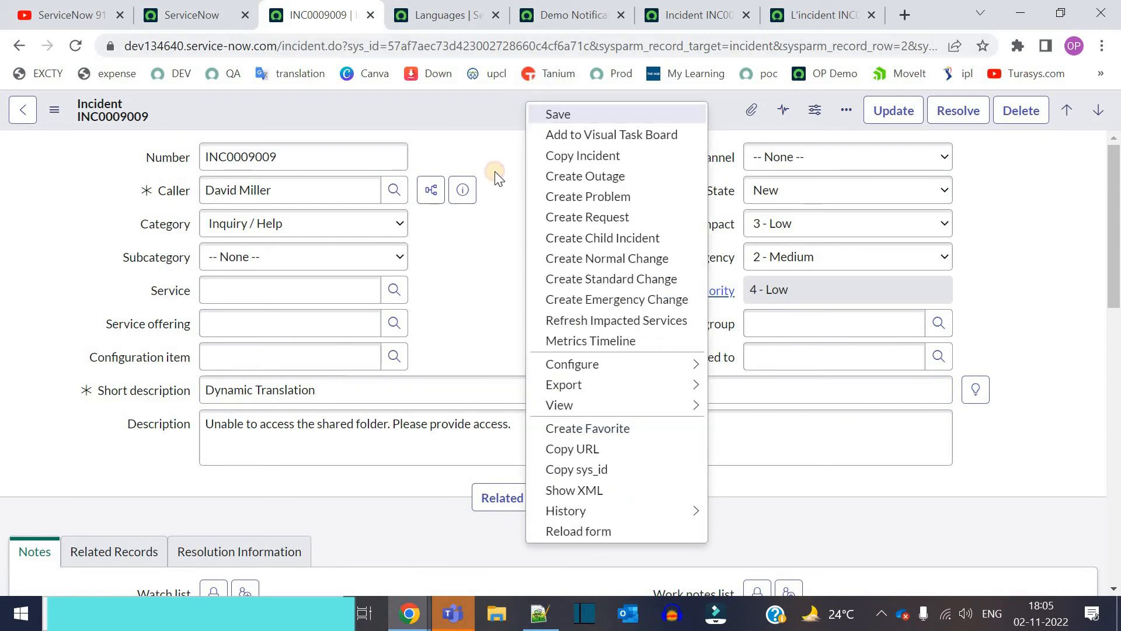
{"action": "left_click", "coordinate": [543, 113]}
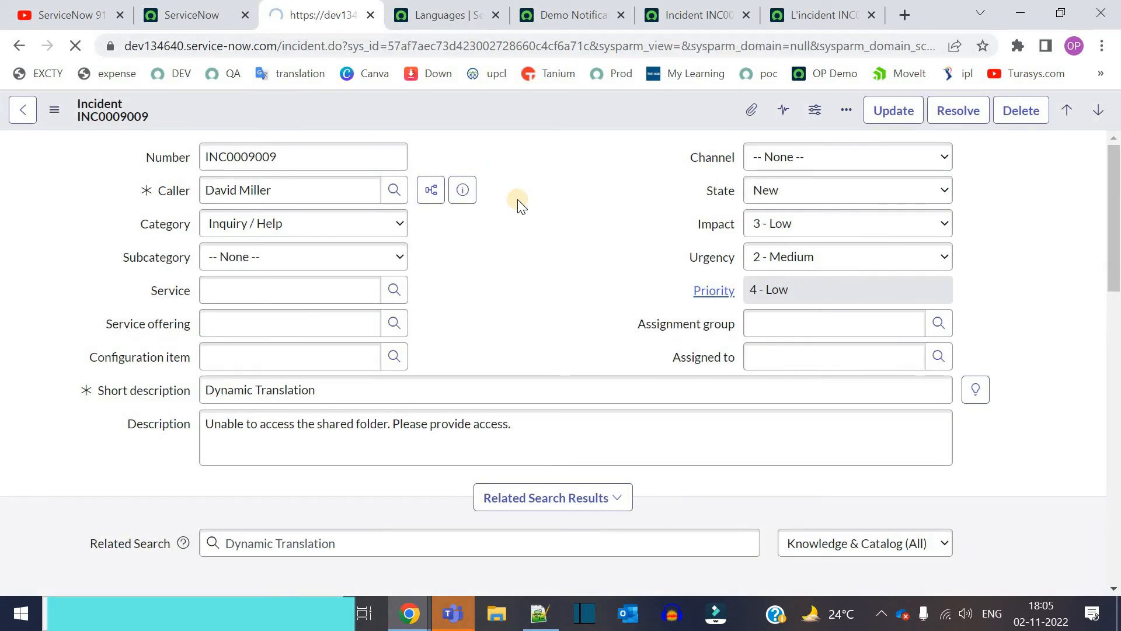
Find the email log in the navigator and open the list of emails created today in a new browser tab.
{"action": "left_click", "coordinate": [186, 15]}
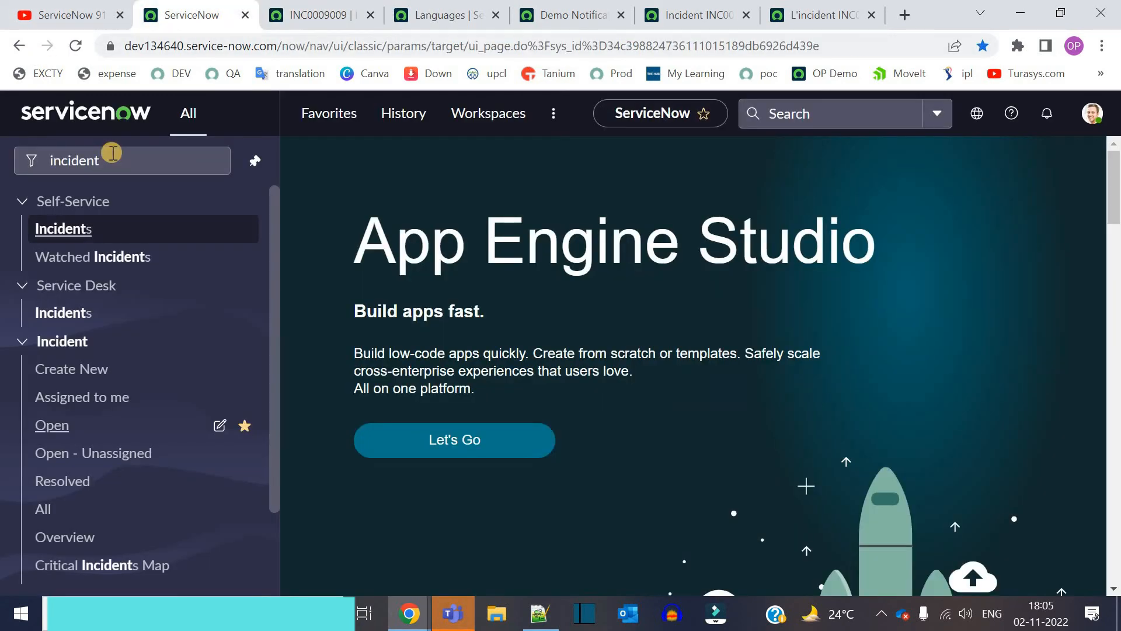
{"action": "double_click", "coordinate": [112, 154]}
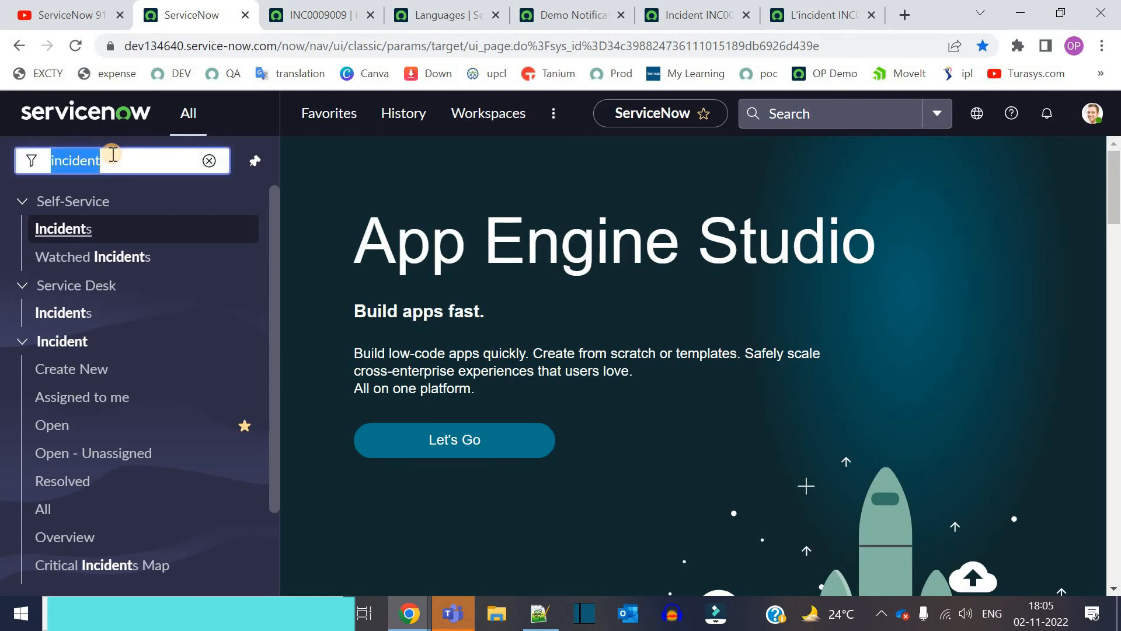
{"action": "type", "text": "em"}
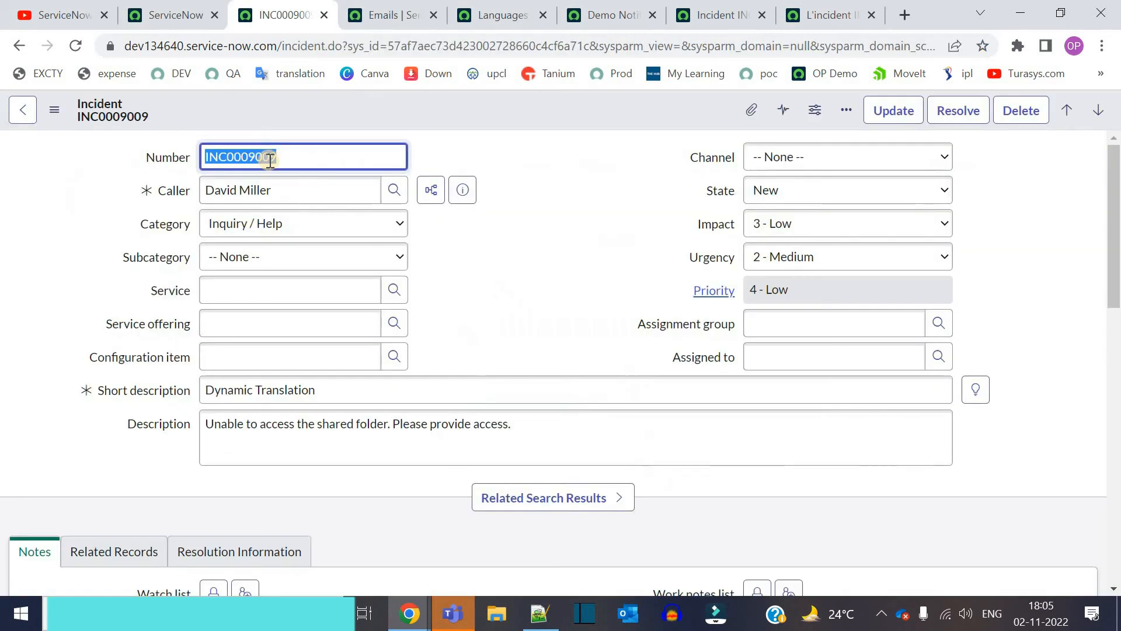
{"action": "left_click", "coordinate": [389, 15]}
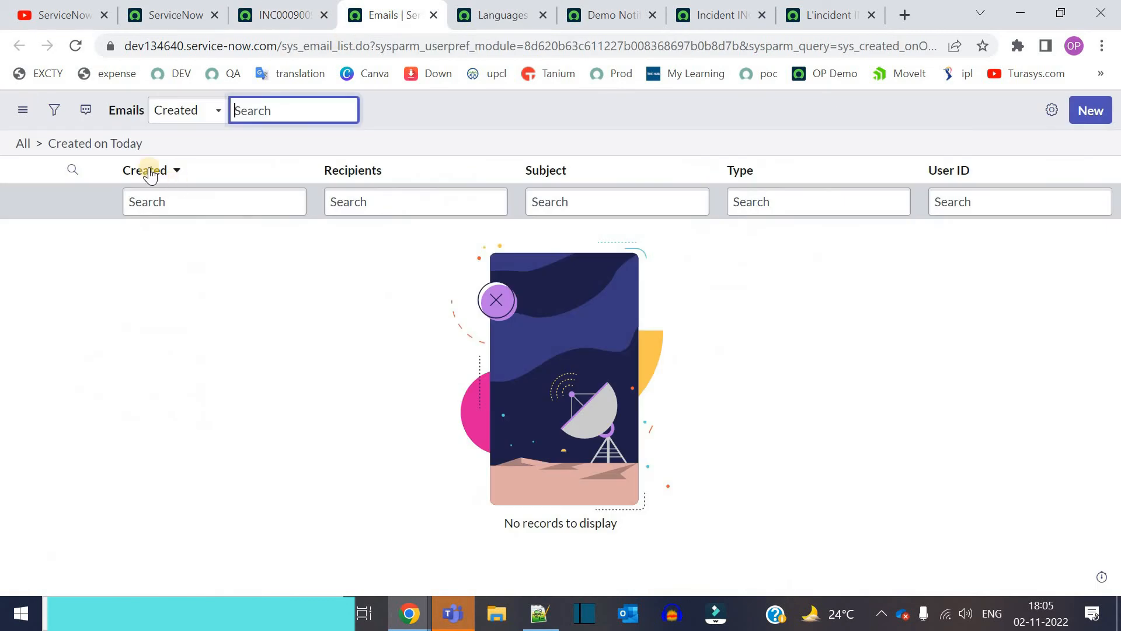
Refresh the Emails list, open the update email for incident INC0009009 and examine its Translated Email Contents.
{"action": "left_click", "coordinate": [132, 144]}
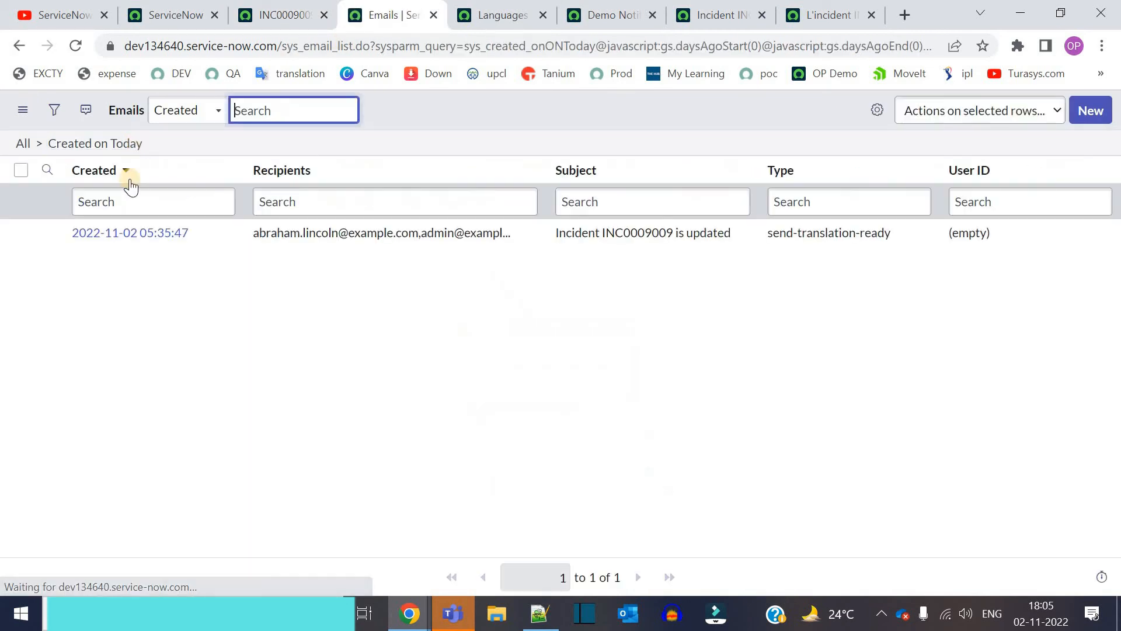
{"action": "left_click", "coordinate": [164, 232]}
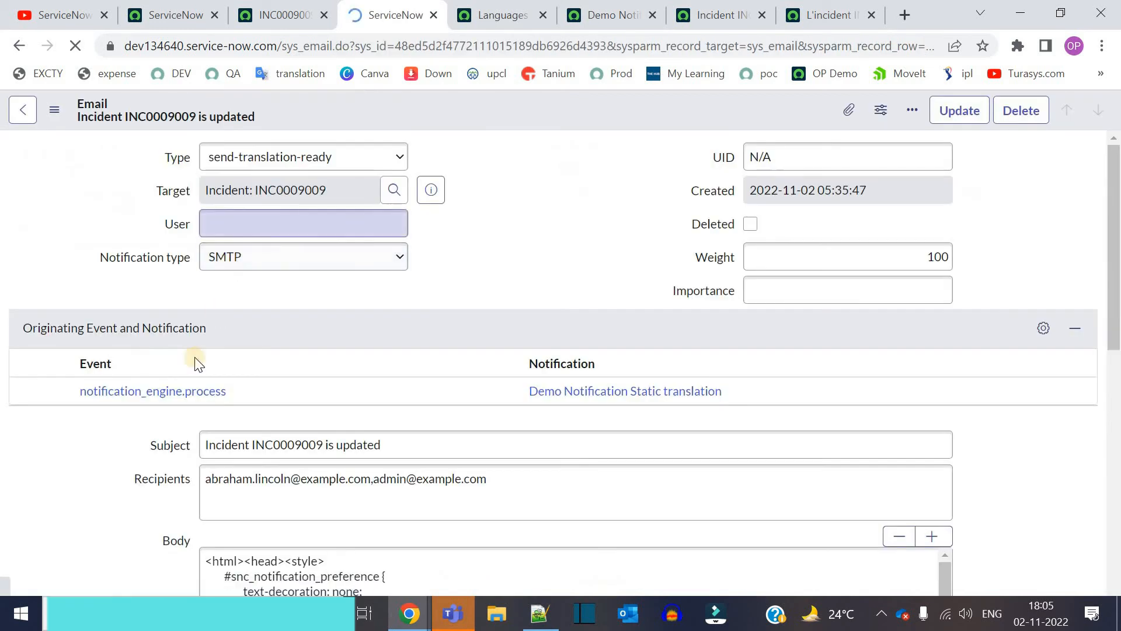
{"action": "scroll", "coordinate": [78, 425], "scroll_direction": "down", "scroll_amount": 10}
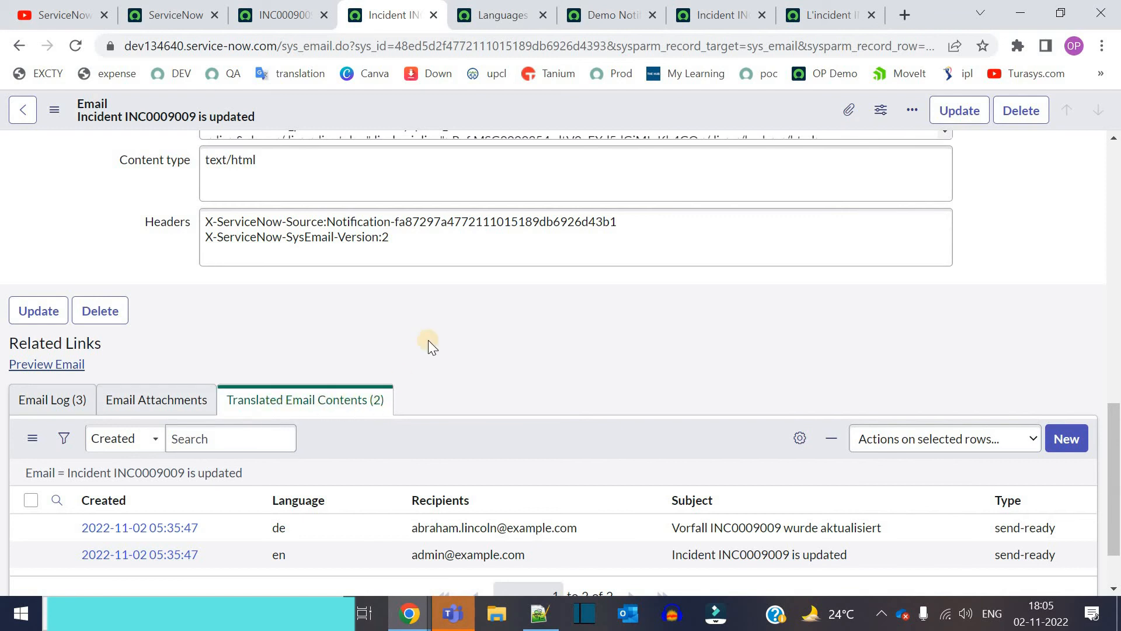
Check the language and recipient of each translated email content, and look up the language code de in the Languages list.
{"action": "scroll", "coordinate": [263, 475], "scroll_direction": "down", "scroll_amount": 2}
{"action": "left_click_drag", "start_coordinate": [500, 481], "coordinate": [521, 486]}
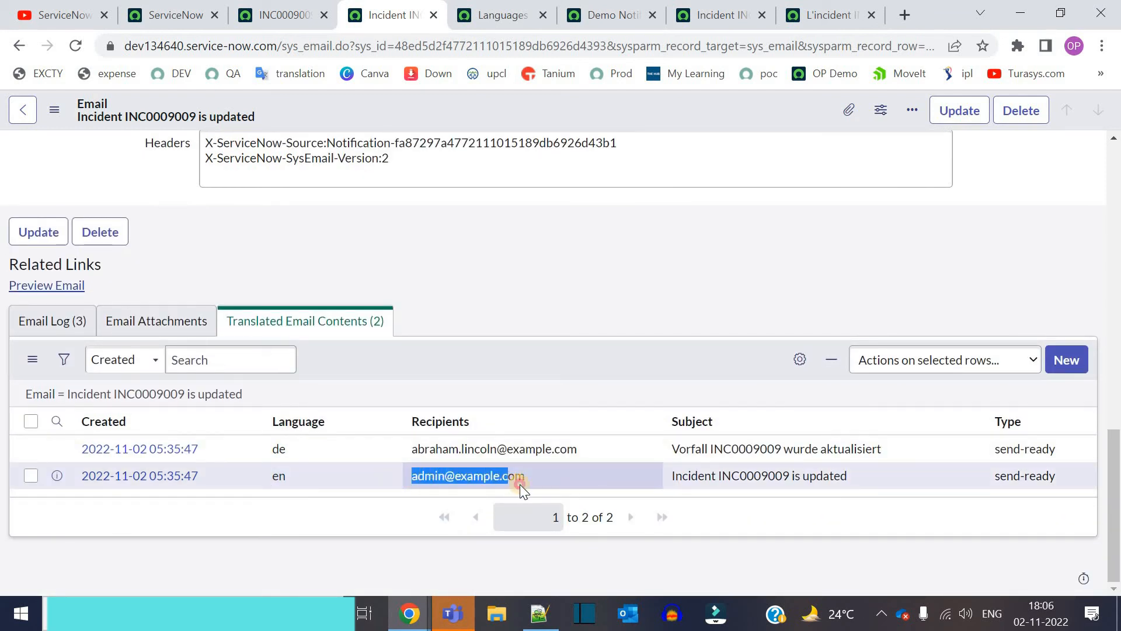
{"action": "left_click_drag", "start_coordinate": [415, 449], "coordinate": [577, 458]}
{"action": "left_click_drag", "start_coordinate": [285, 450], "coordinate": [274, 450]}
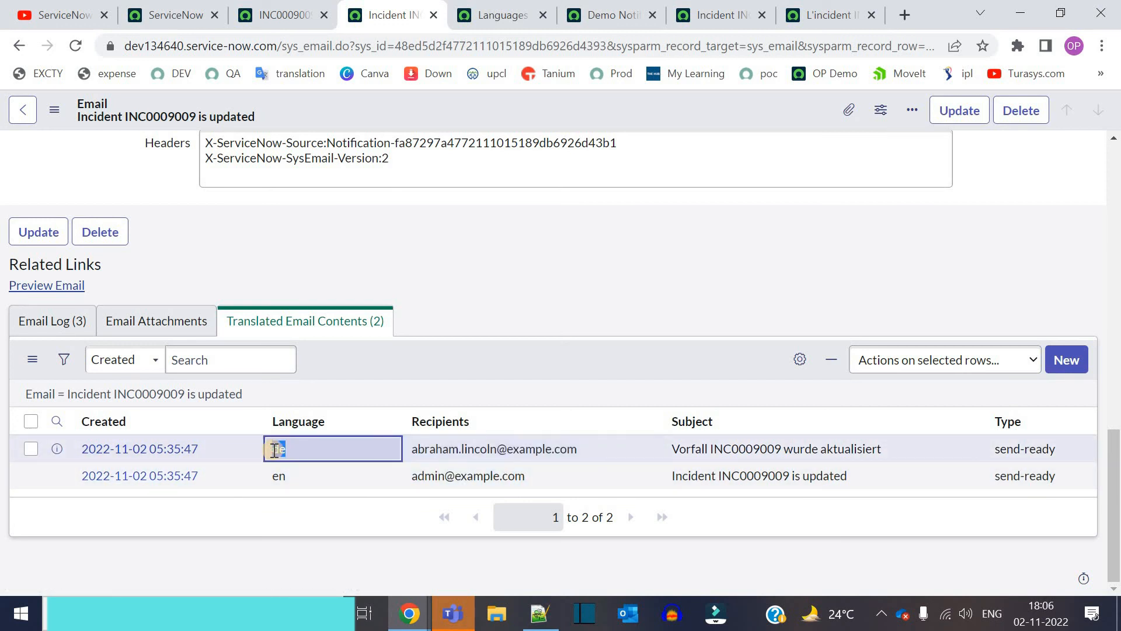
{"action": "key", "text": "ctrl+Tab"}
{"action": "left_click_drag", "start_coordinate": [63, 270], "coordinate": [117, 268]}
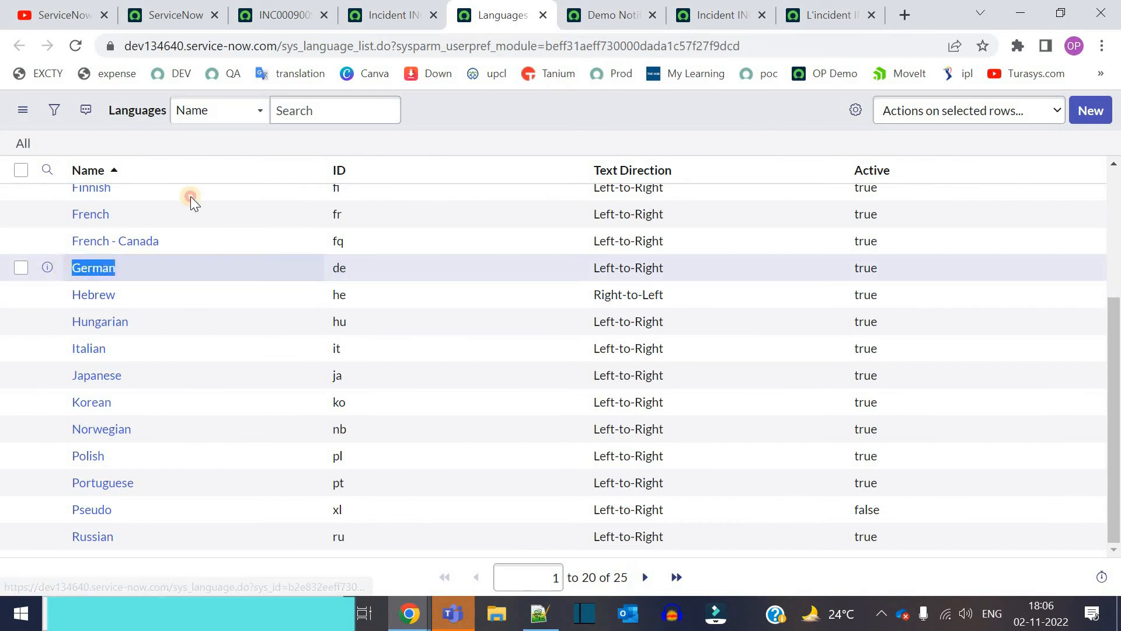
Find the Users list under User Administration in the navigator and open the German email recipient's user record to check the Language field.
{"action": "left_click", "coordinate": [279, 14]}
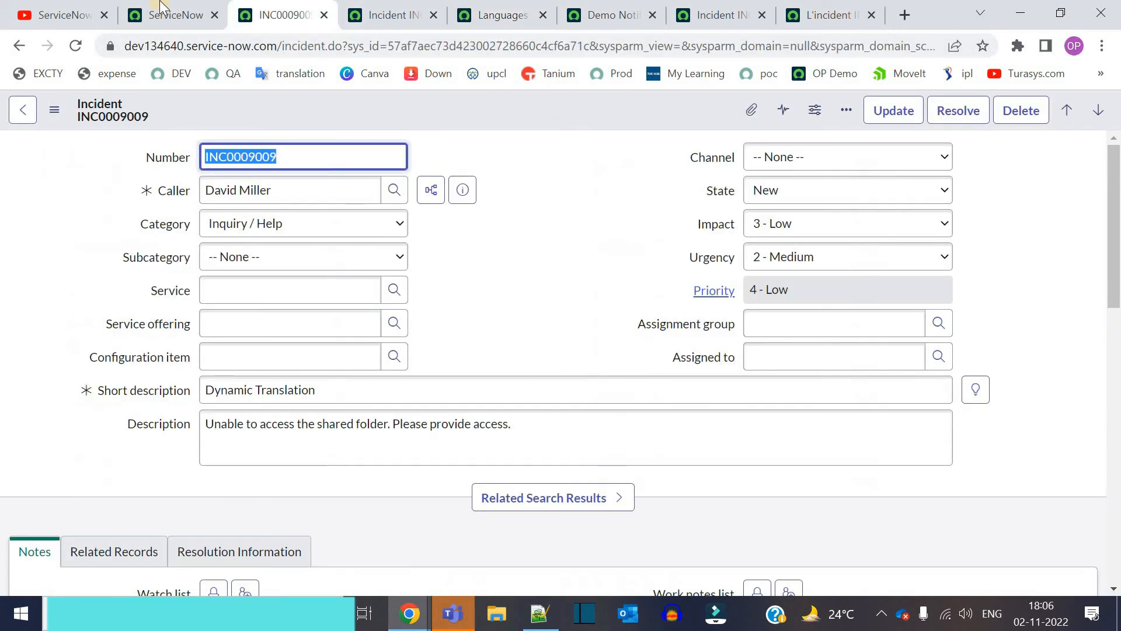
{"action": "left_click", "coordinate": [164, 12]}
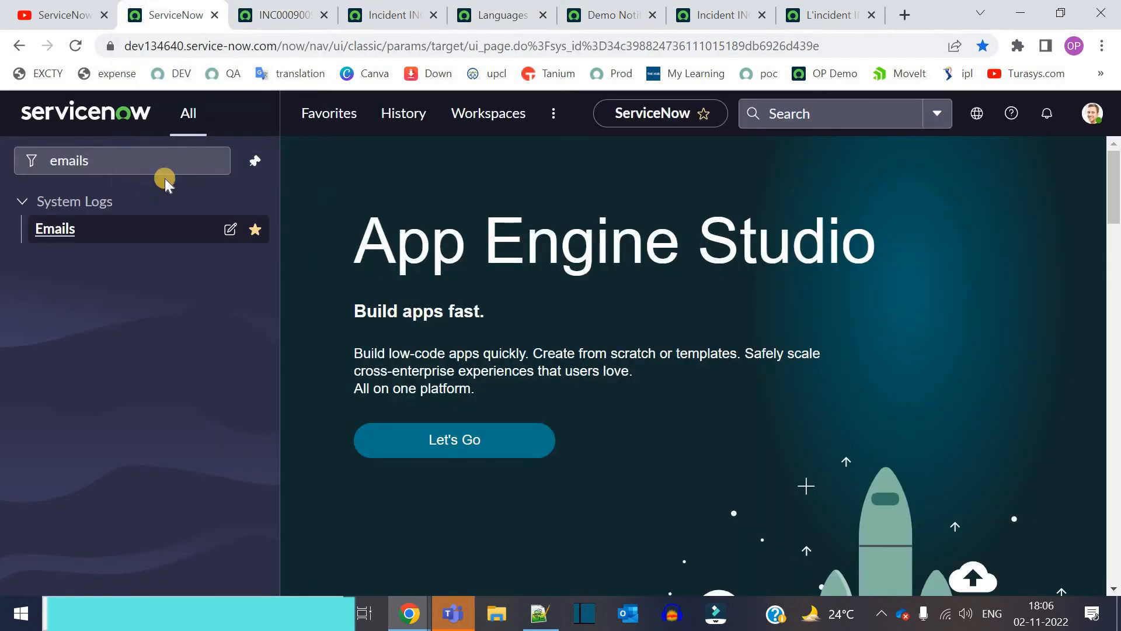
{"action": "left_click", "coordinate": [160, 165]}
{"action": "left_click", "coordinate": [53, 531]}
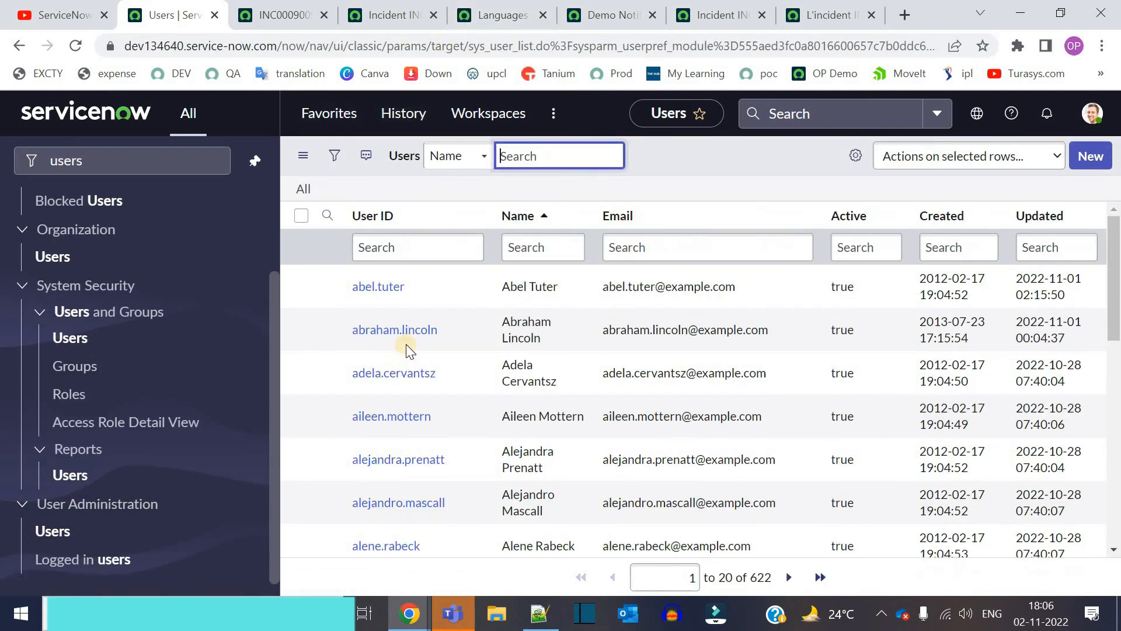
{"action": "left_click", "coordinate": [404, 332]}
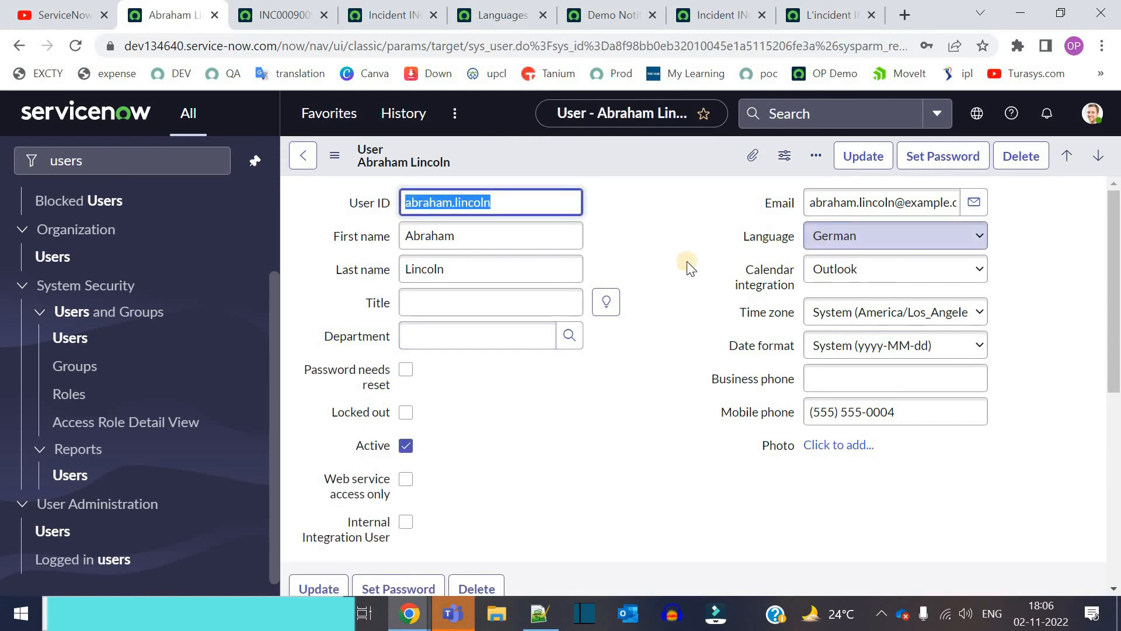
Leave the user record and return to the State field on the form of incident INC0009009.
{"action": "left_click", "coordinate": [100, 115]}
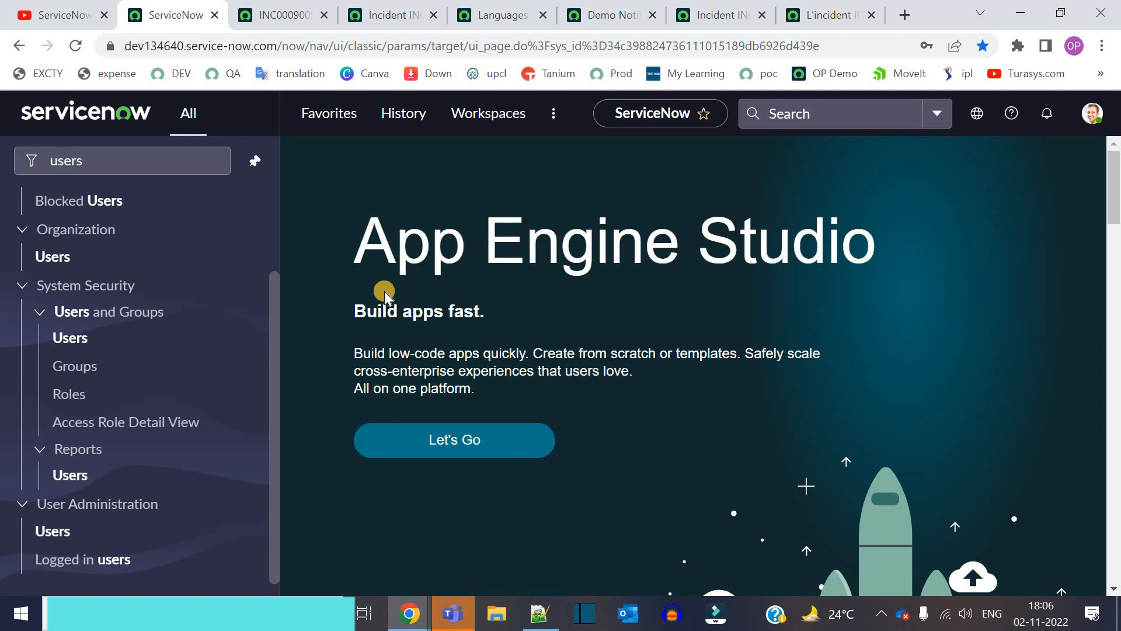
{"action": "left_click", "coordinate": [303, 22]}
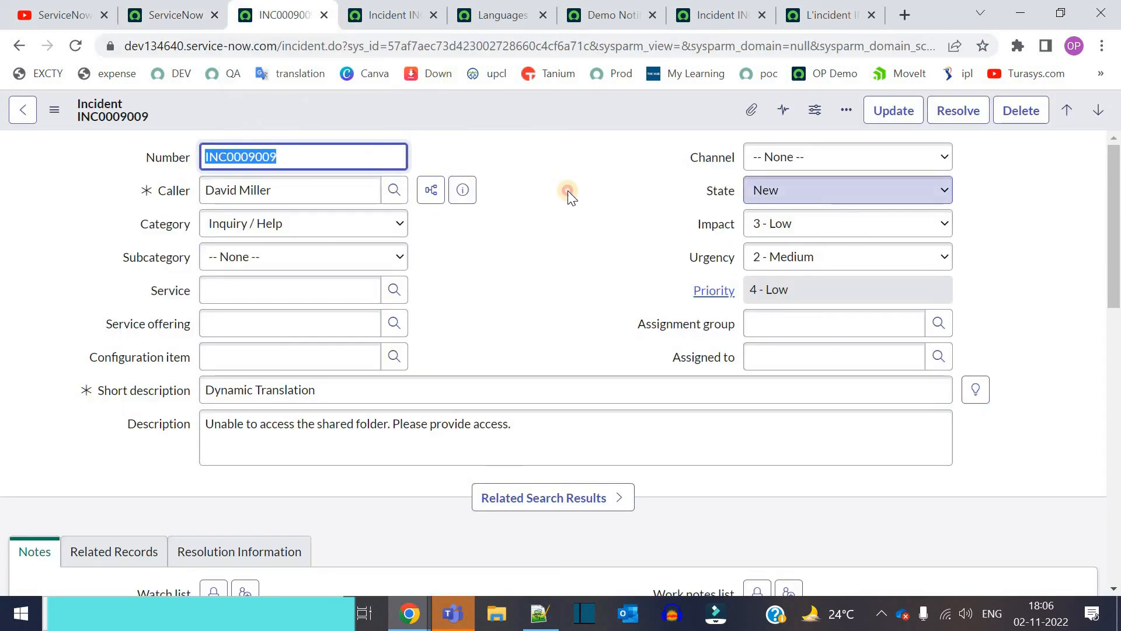
{"action": "left_click", "coordinate": [568, 196]}
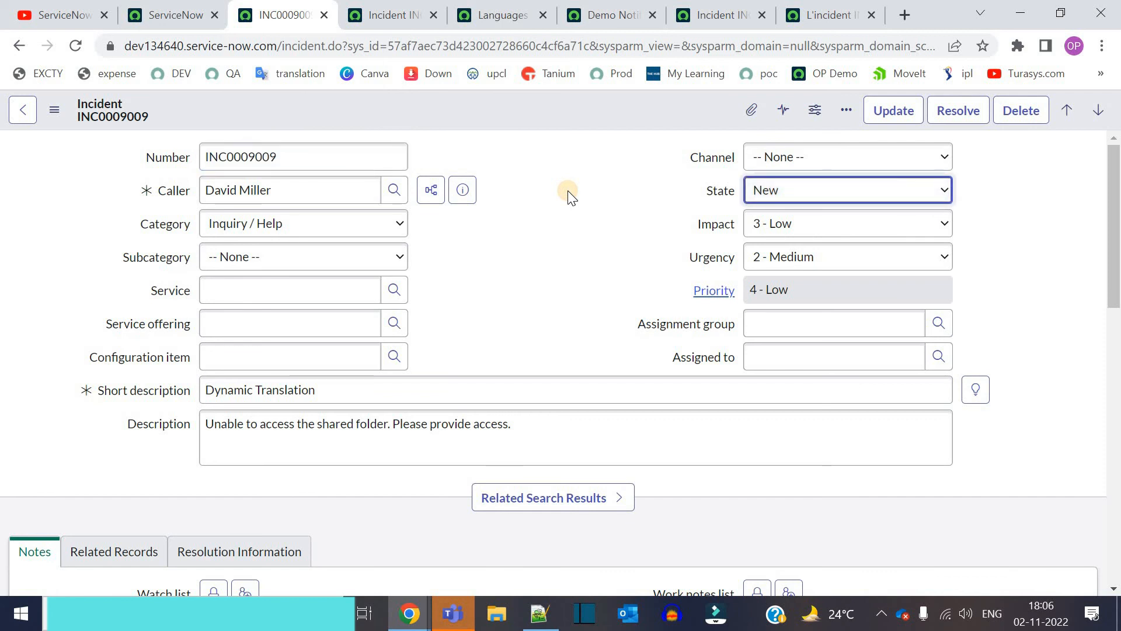